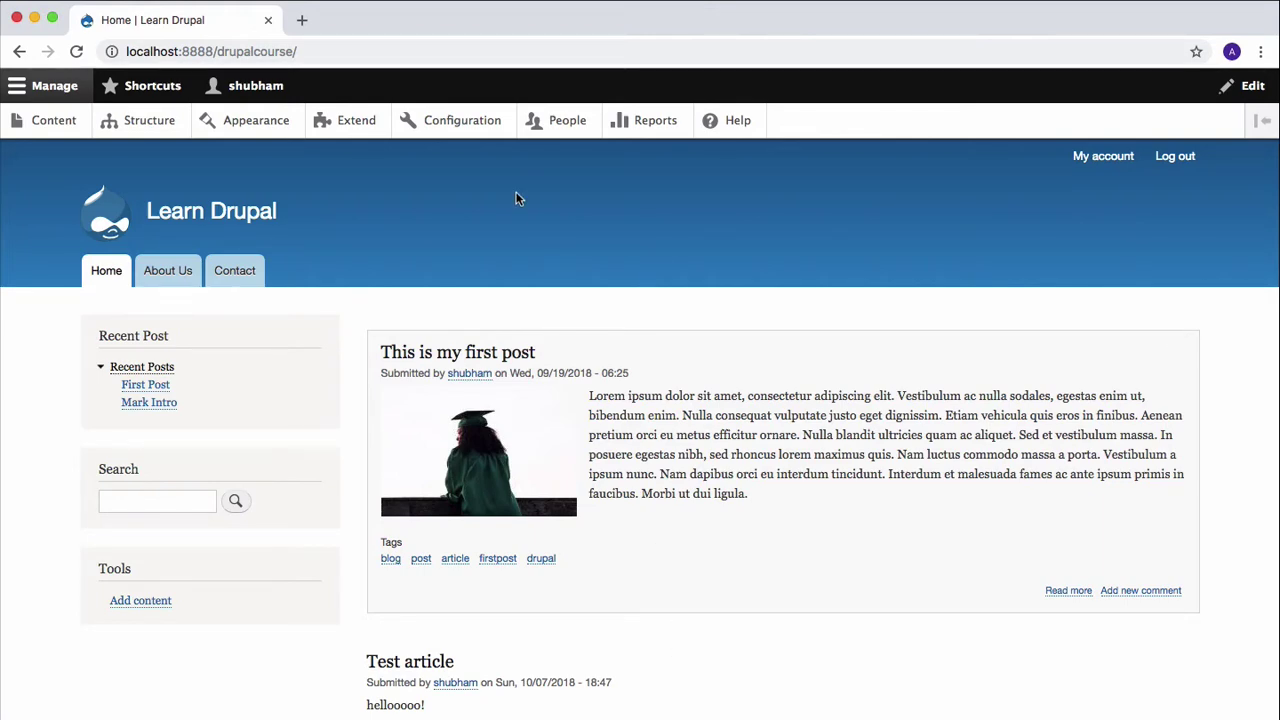
Review the Appearance page: Bartik 8.6.0 is the default theme and Seven 8.6.0 the admin theme.
left_click(255, 128)
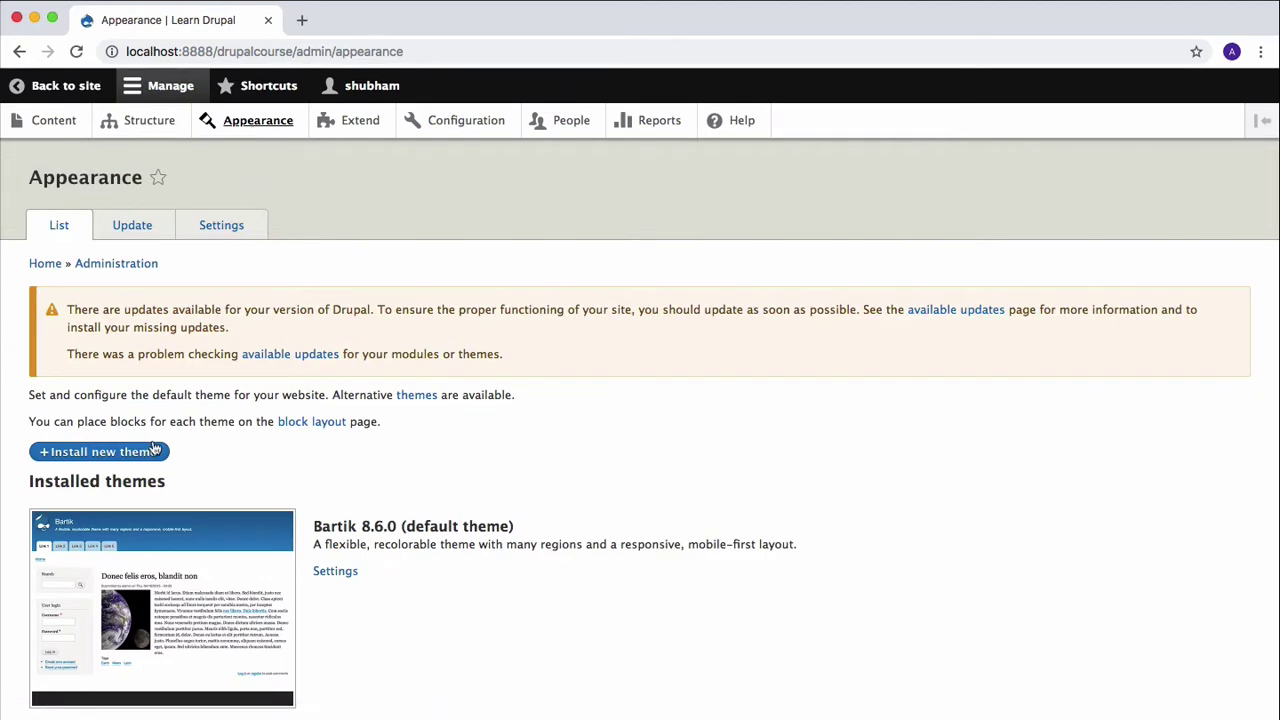
scroll(270, 437, "down", 3)
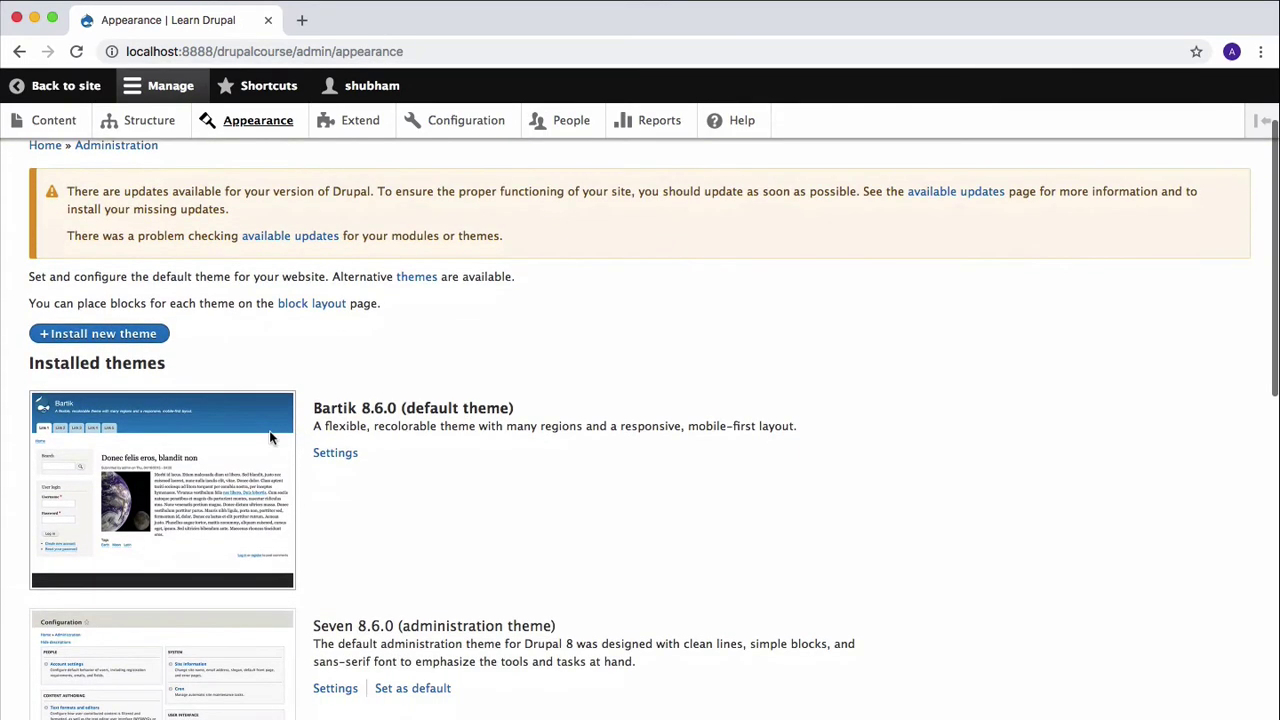
double_click(532, 409)
left_click(337, 420)
triple_click(337, 416)
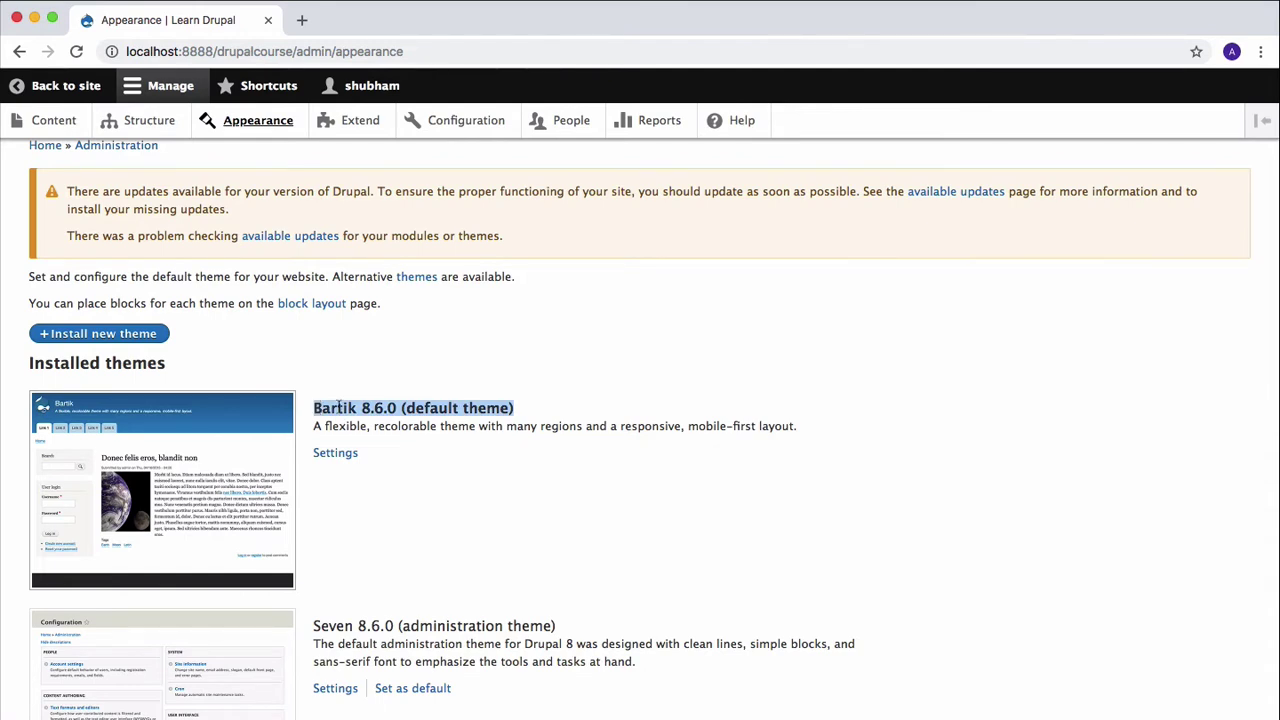
scroll(398, 500, "down", 3)
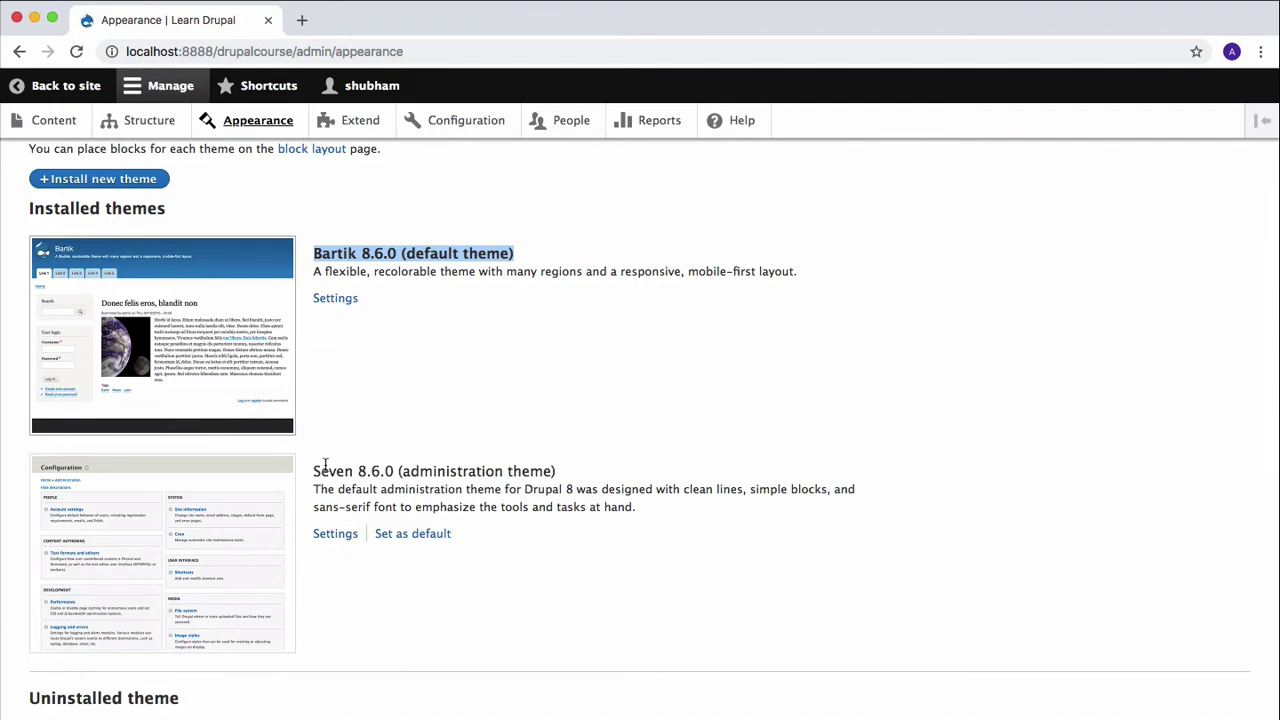
scroll(325, 465, "up", 5)
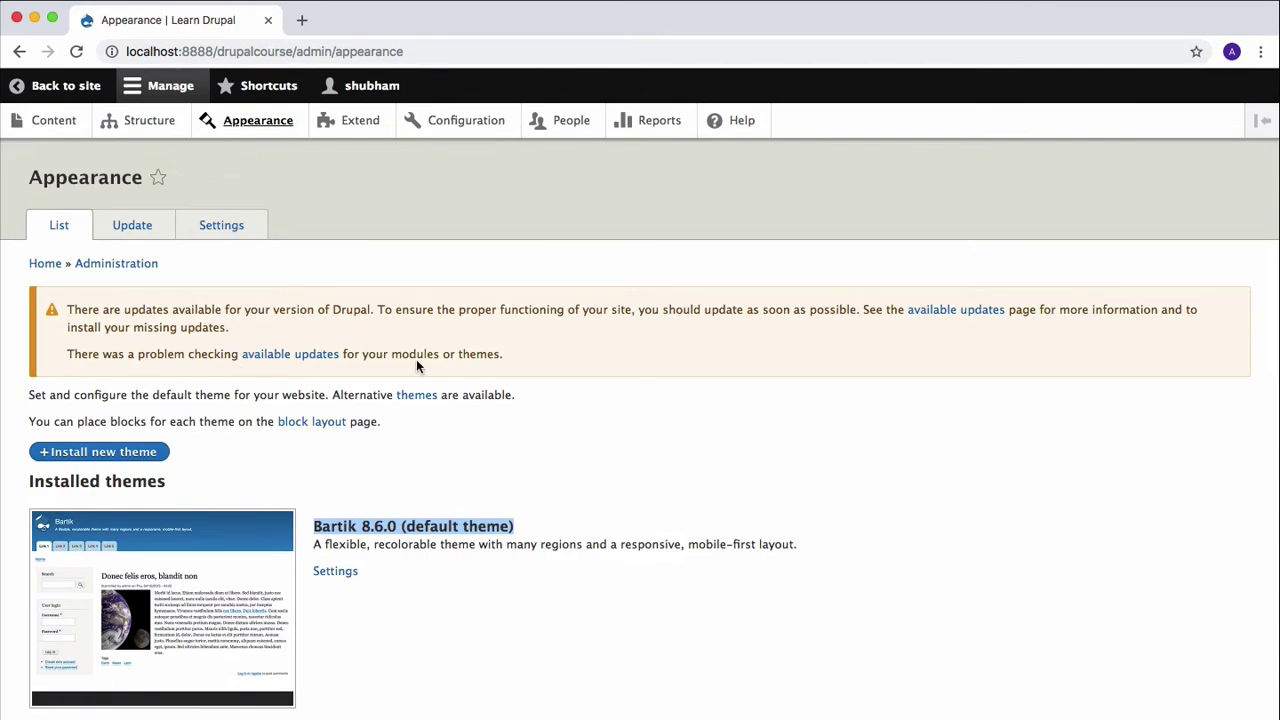
scroll(481, 416, "down", 2)
scroll(483, 418, "up", 1)
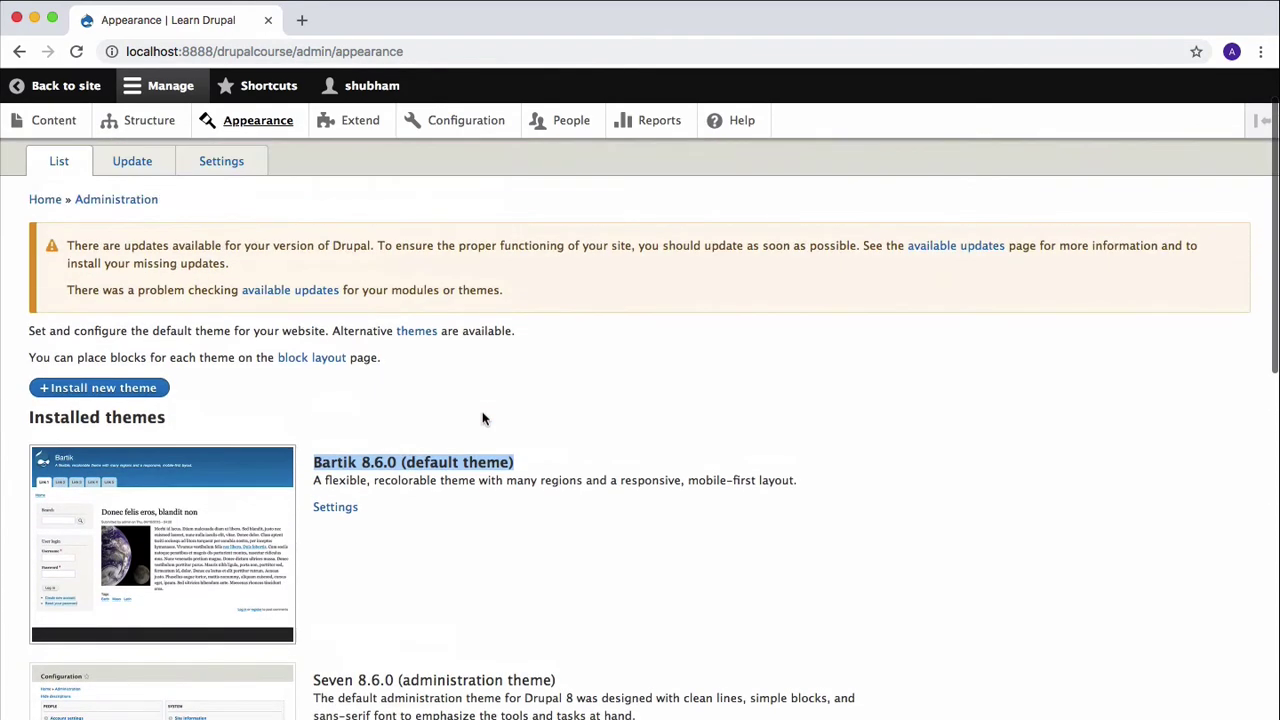
Go to Install new theme and open drupal.org's themes link in a new browser tab.
left_click(127, 390)
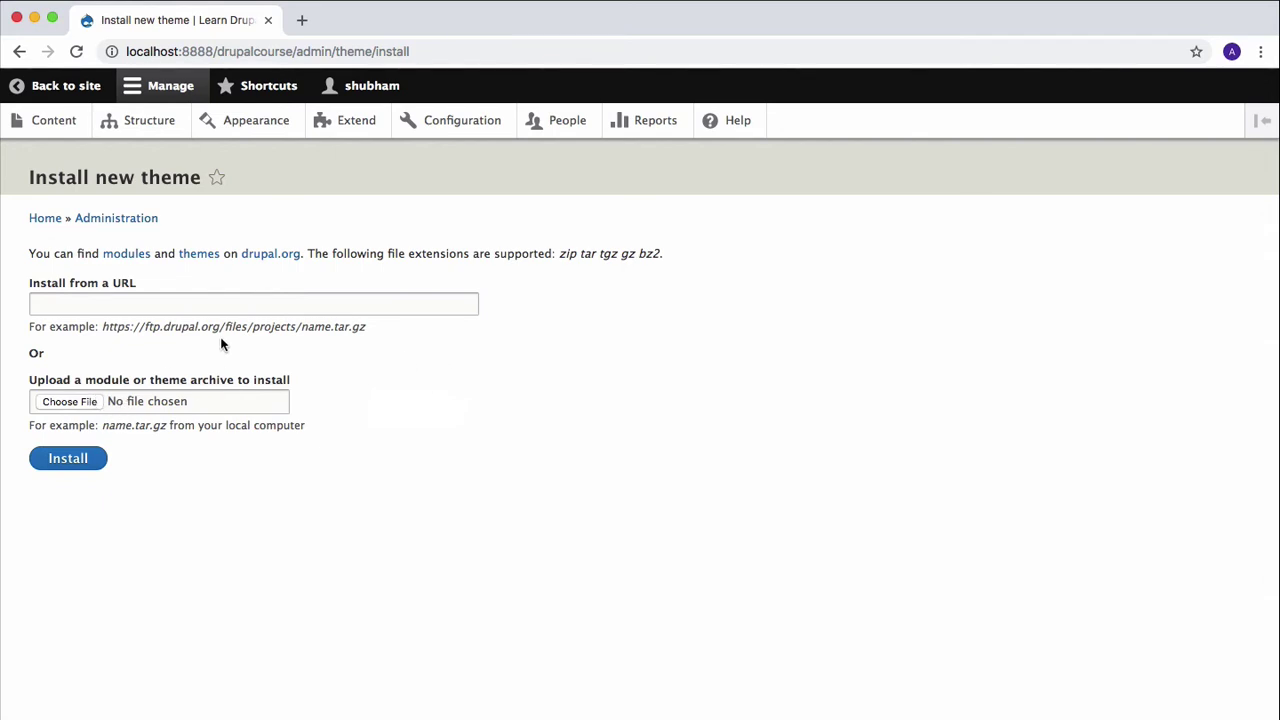
right_click(197, 259)
left_click(205, 261)
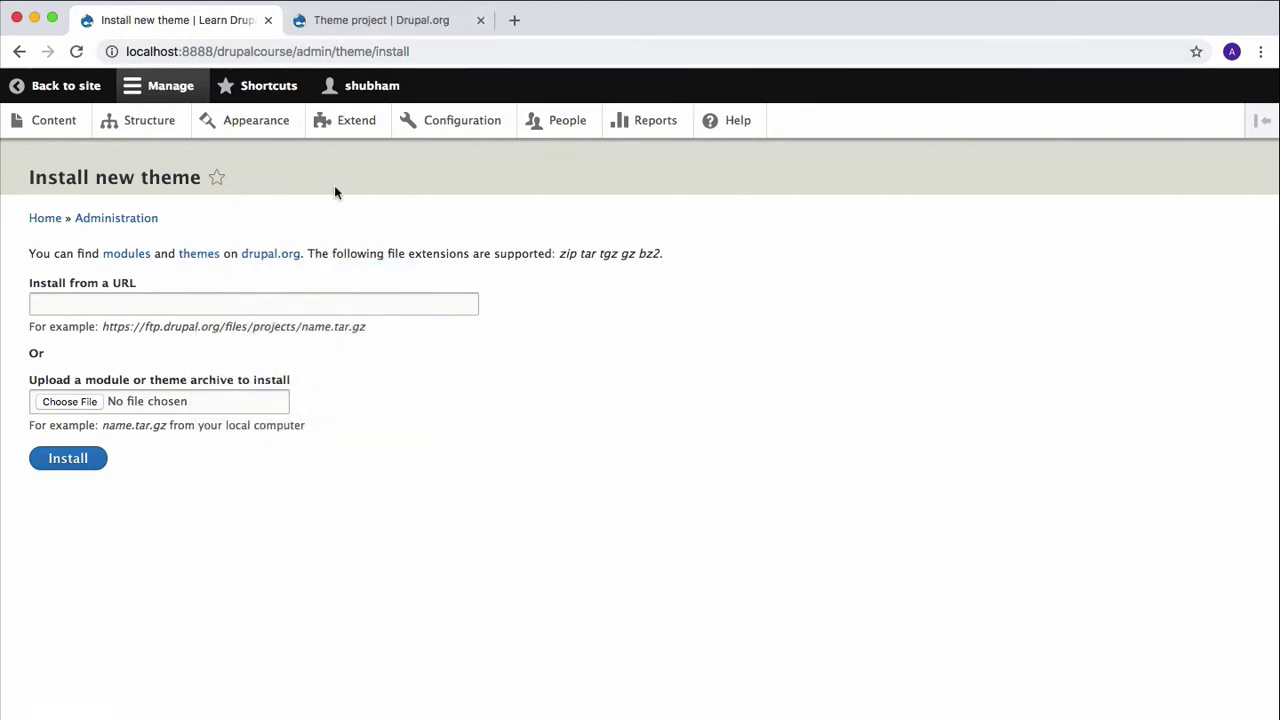
On drupal.org's theme listing, set the Core compatibility filter to 8.x.
left_click(350, 21)
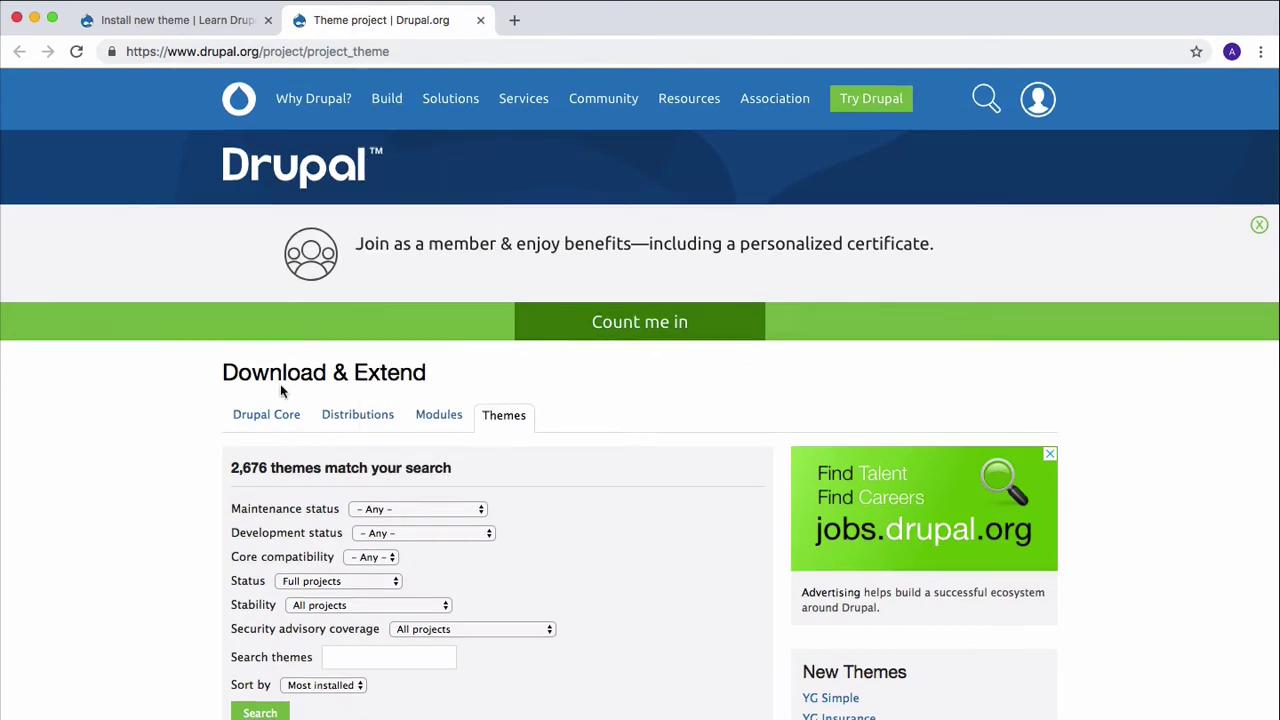
scroll(280, 384, "down", 3)
scroll(280, 389, "down", 1)
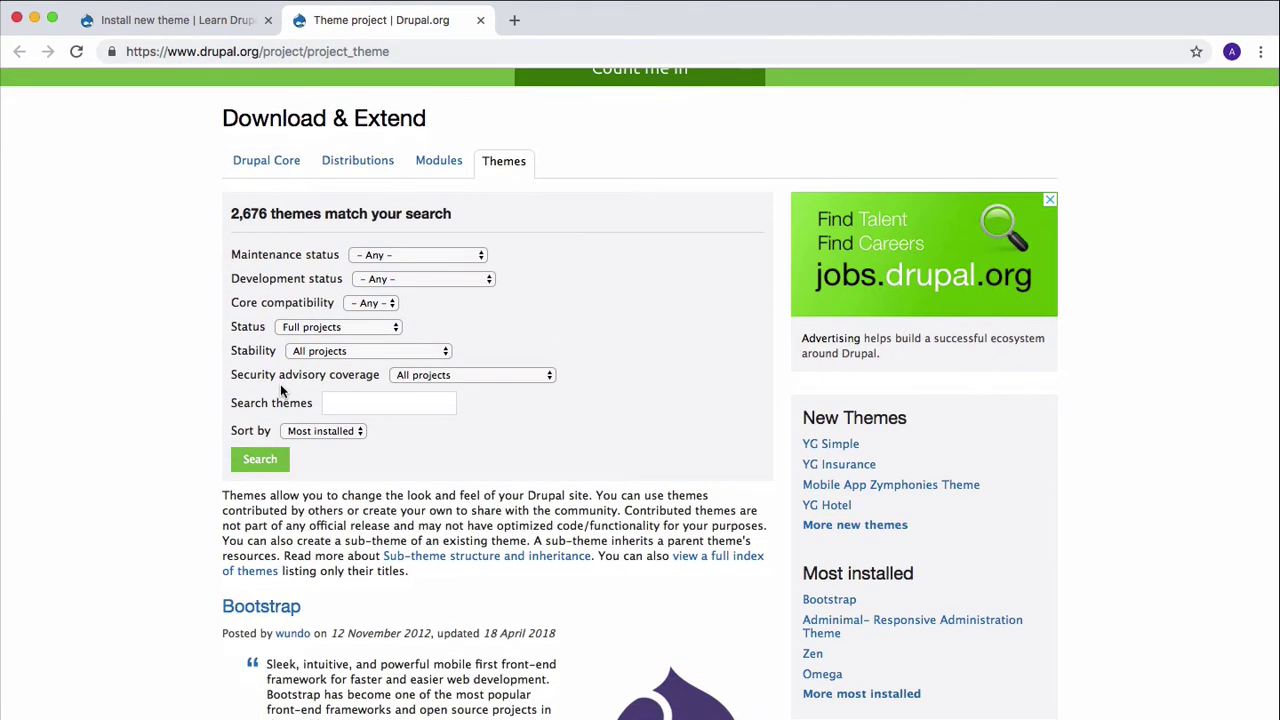
left_click(370, 303)
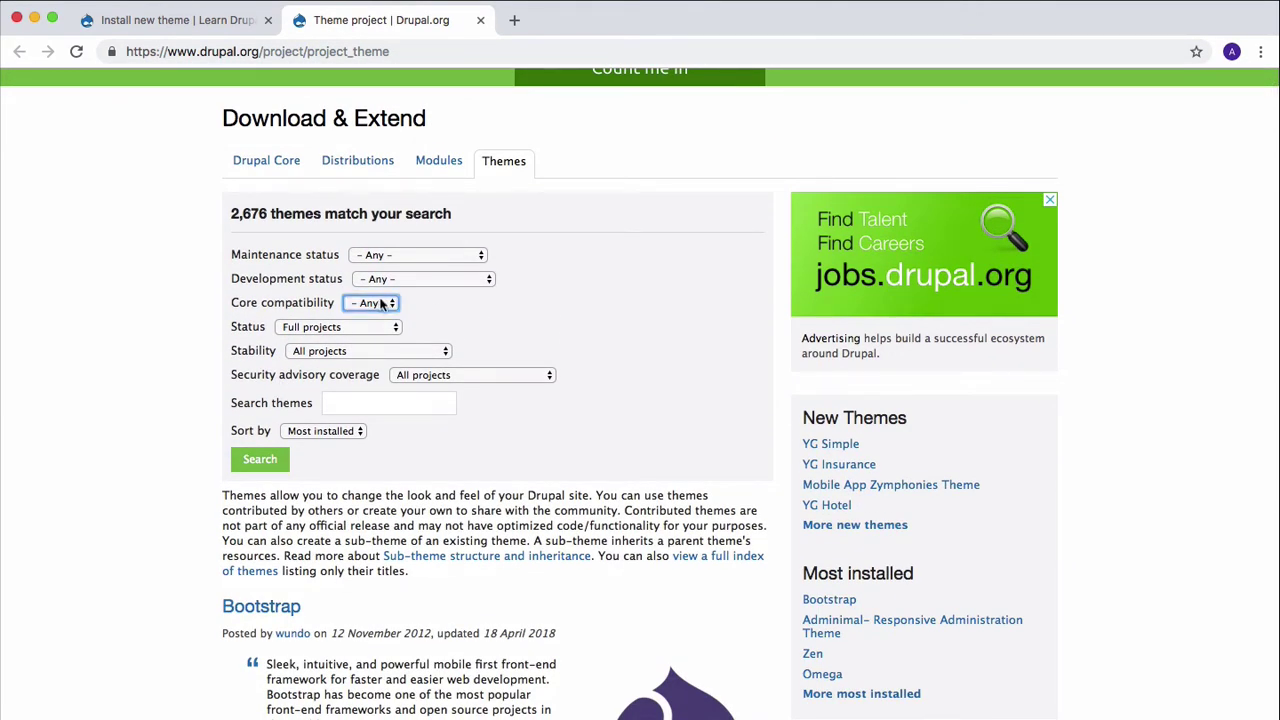
left_click(381, 304)
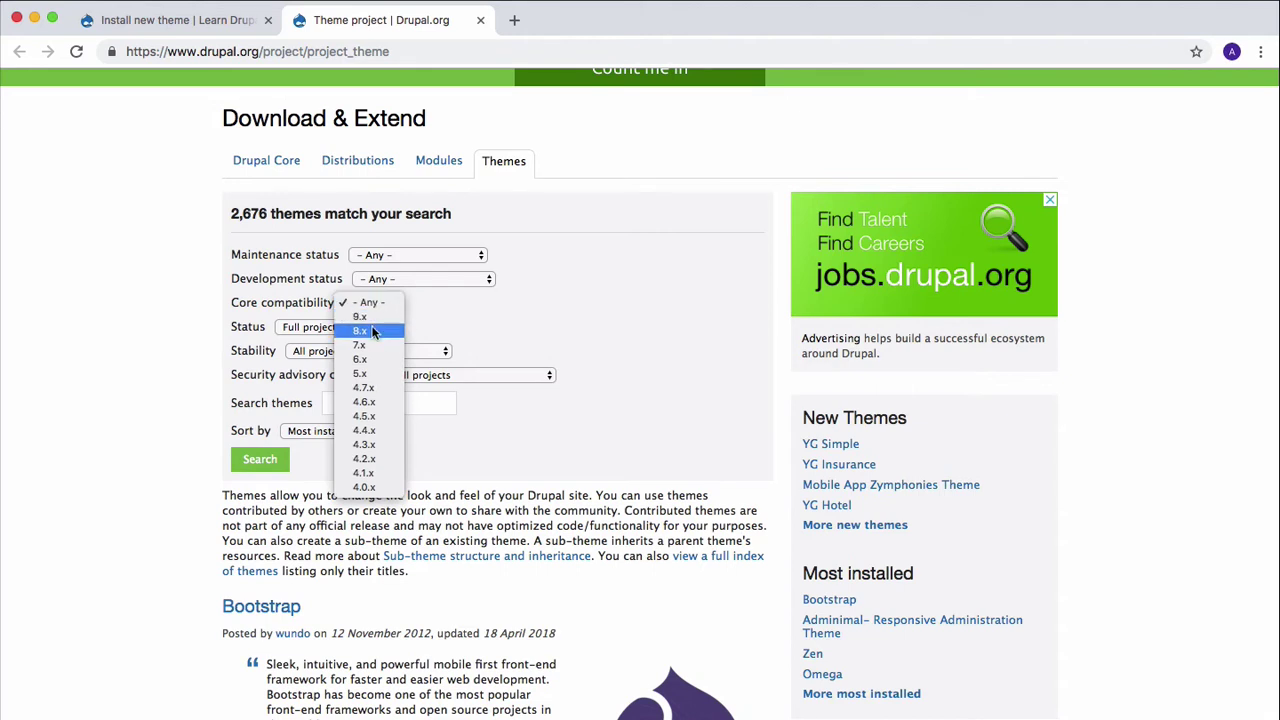
left_click(375, 331)
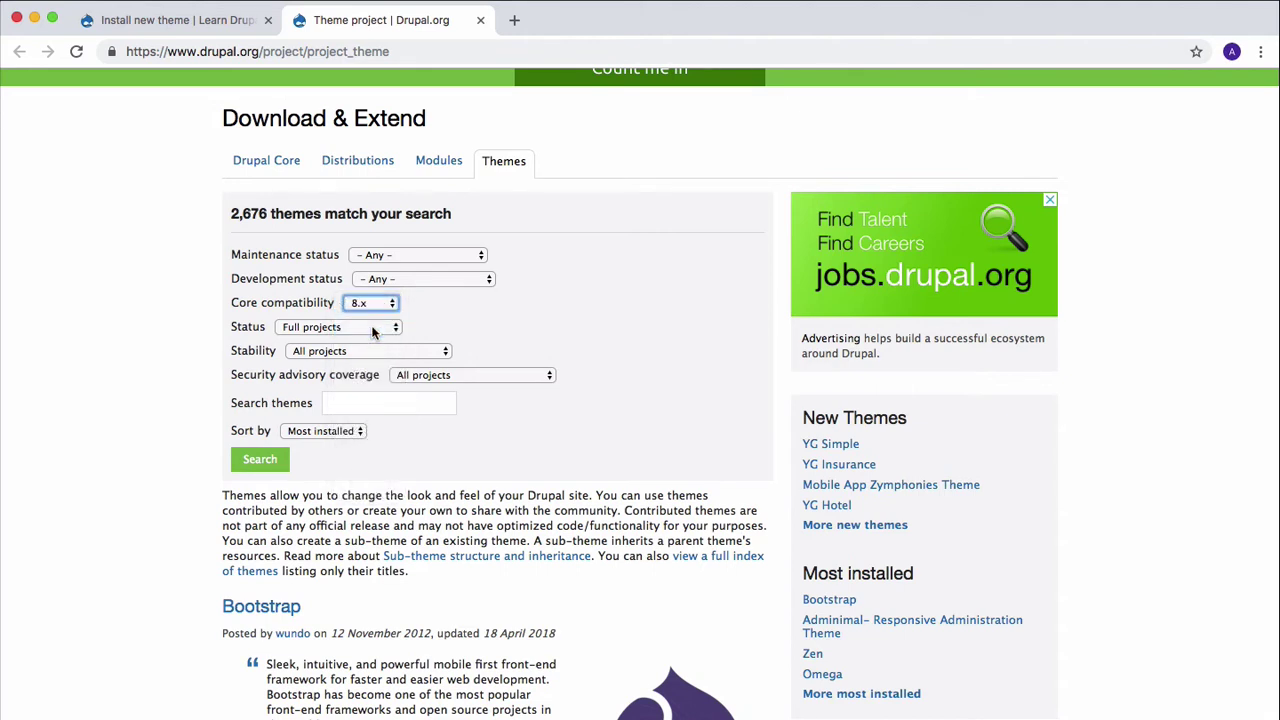
Add the Under active development and Actively maintained filters, then browse results with Bootstrap first.
left_click(431, 280)
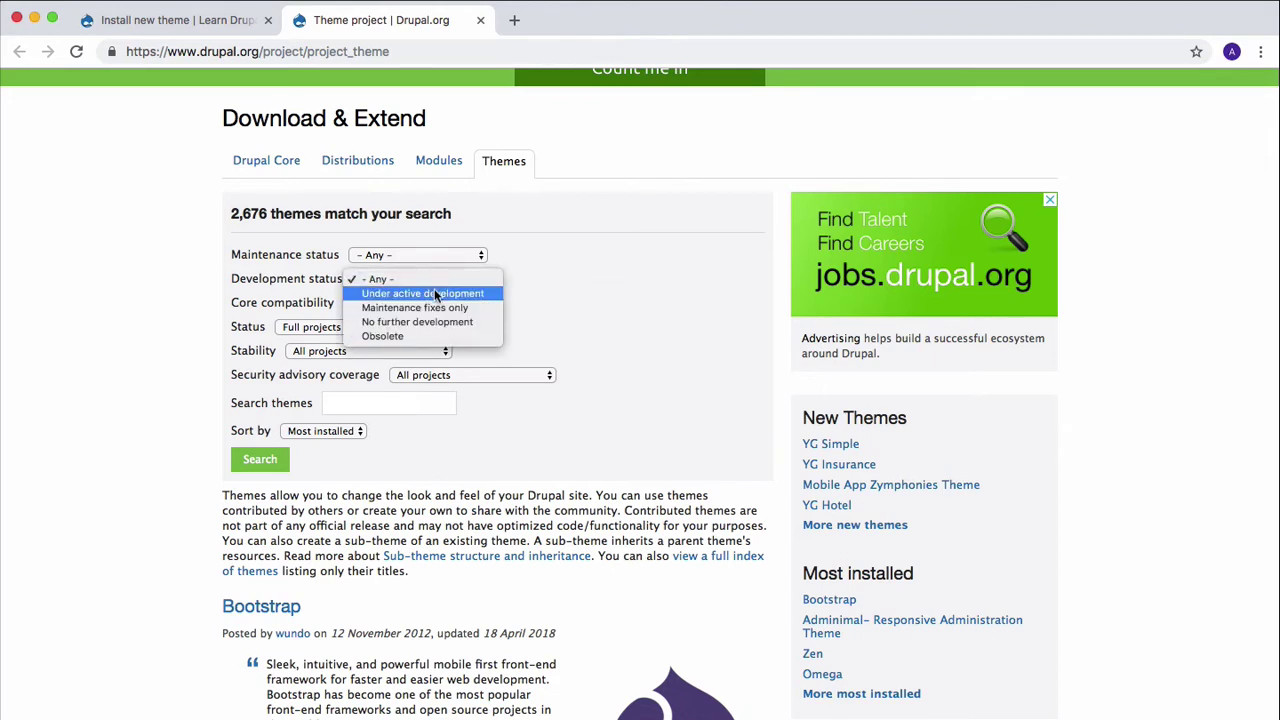
left_click(436, 294)
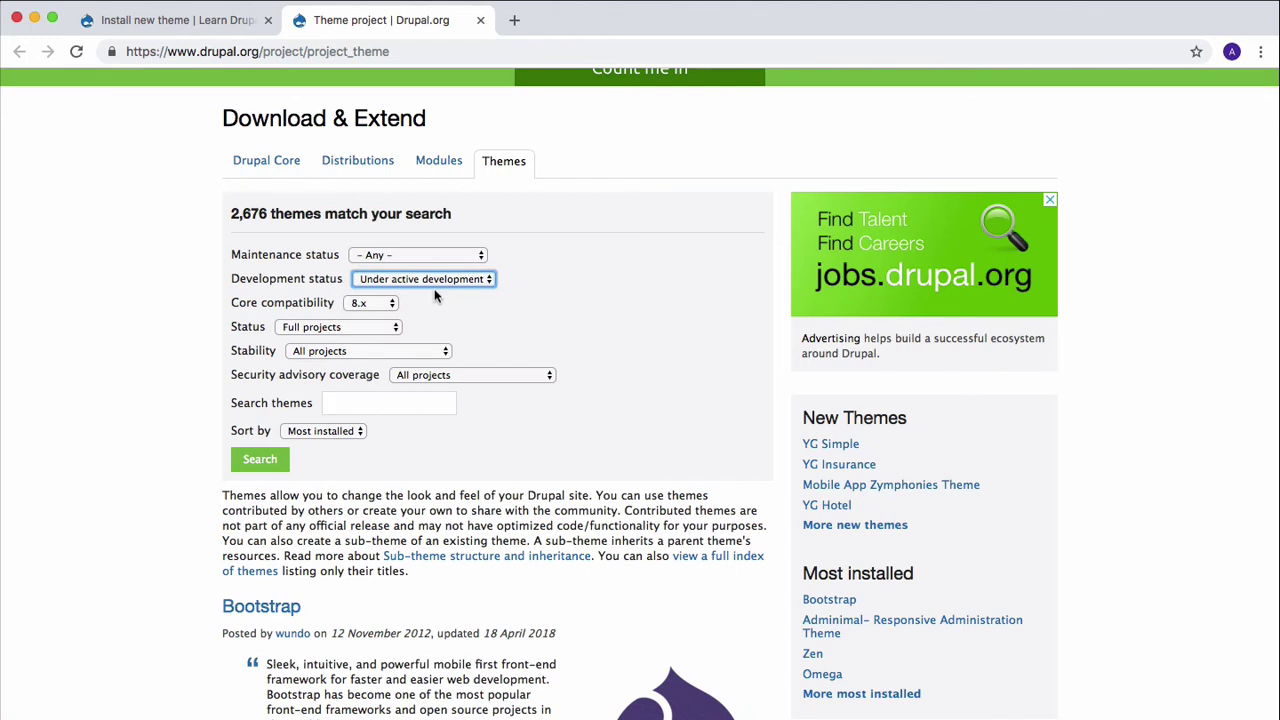
left_click(432, 253)
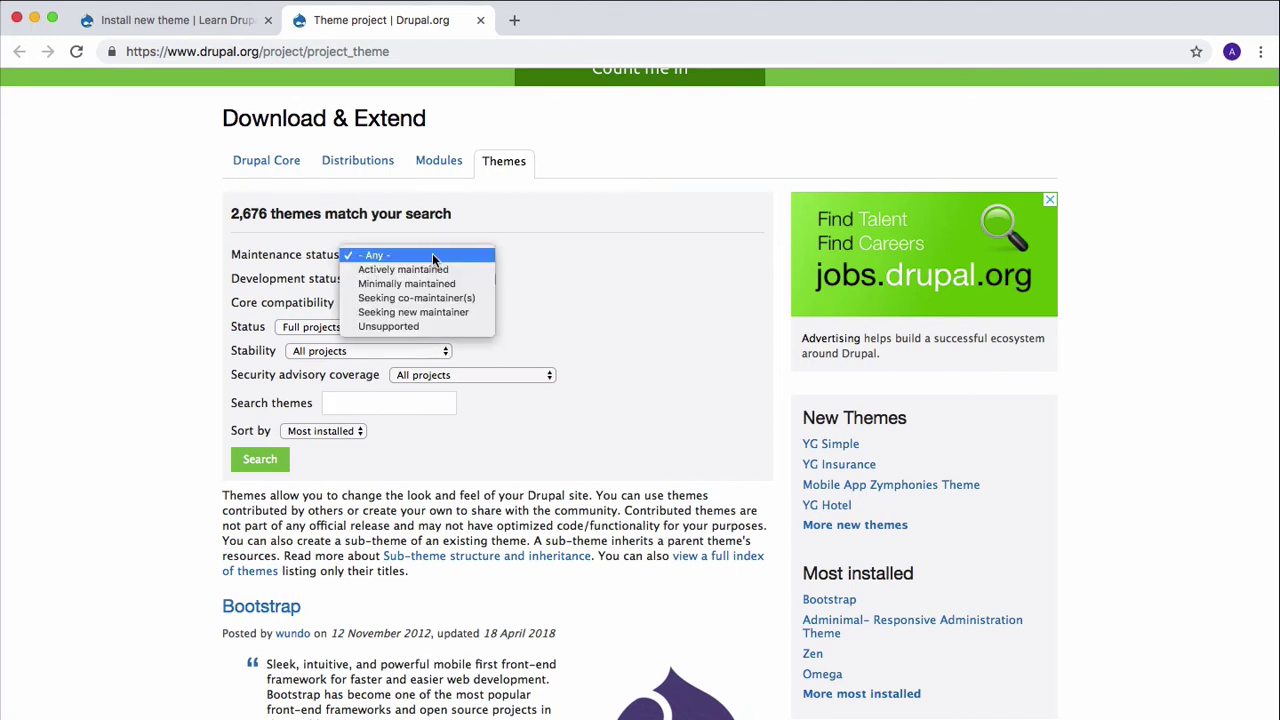
left_click(440, 269)
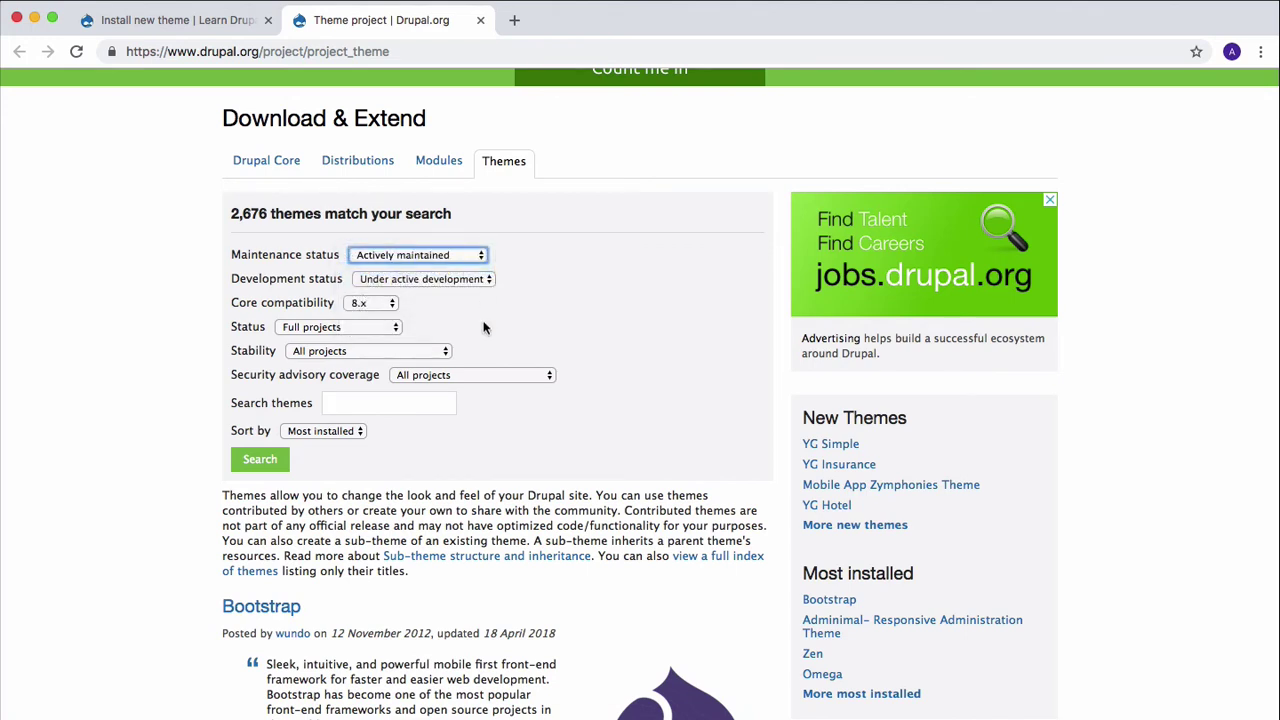
scroll(463, 365, "down", 1)
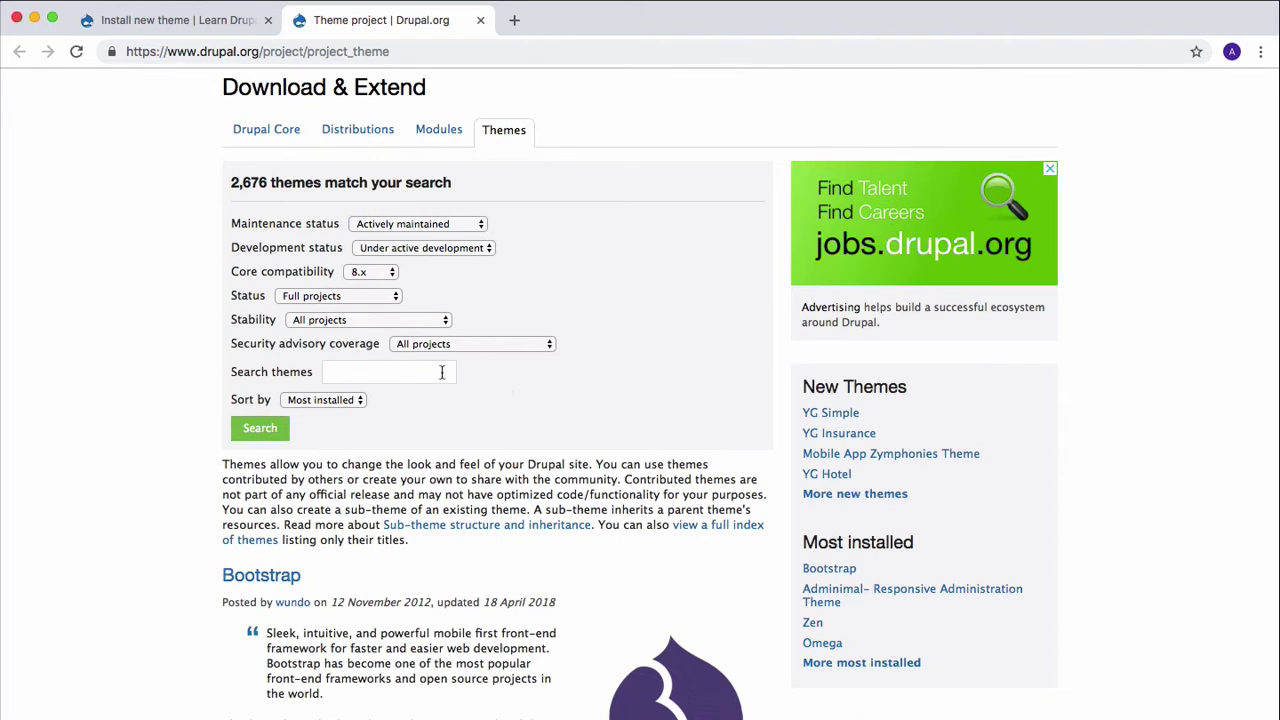
left_click(414, 368)
left_click(558, 400)
scroll(558, 400, "down", 3)
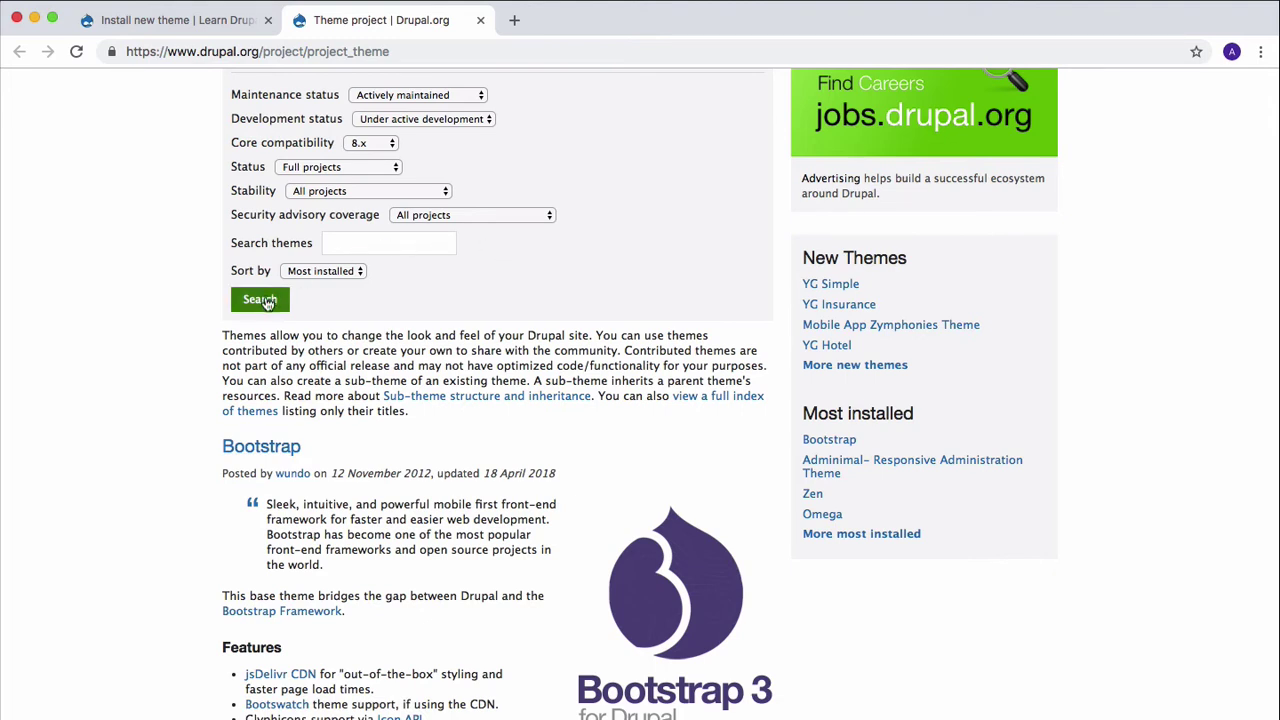
scroll(390, 431, "down", 3)
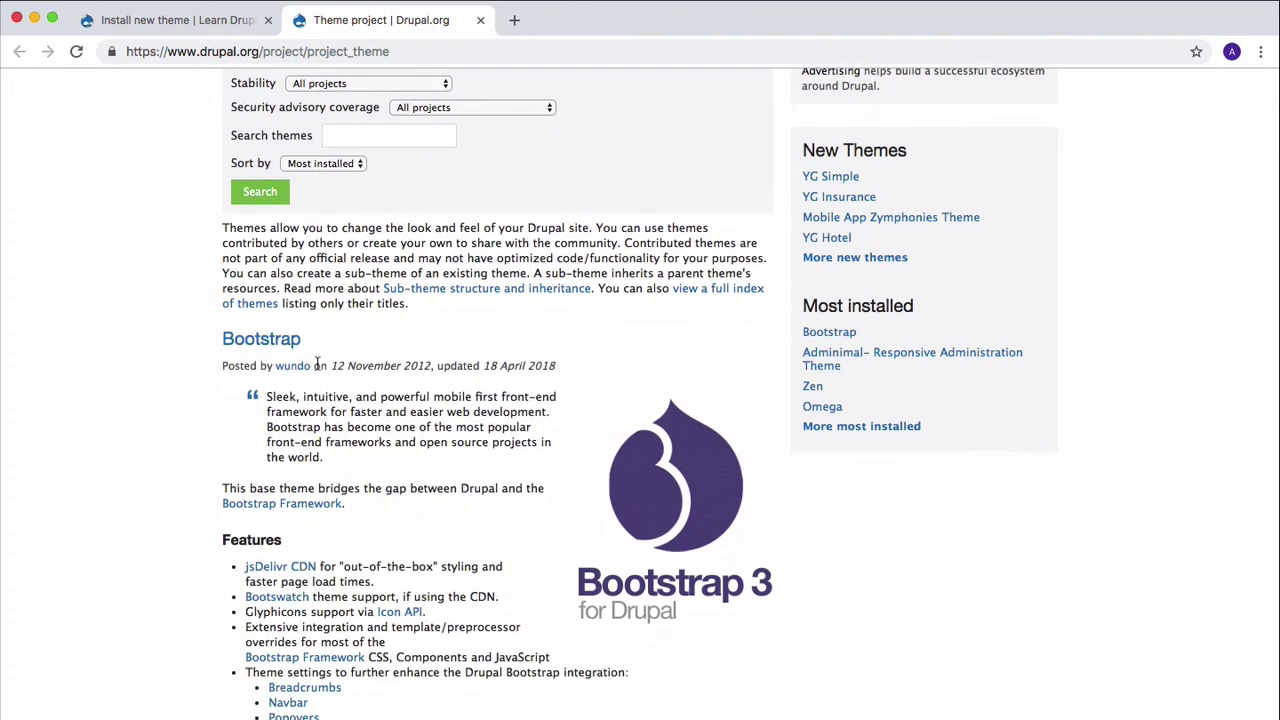
Open the Bootstrap project page and copy the link to its 8.x-3.13 tar.gz download.
left_click(287, 343)
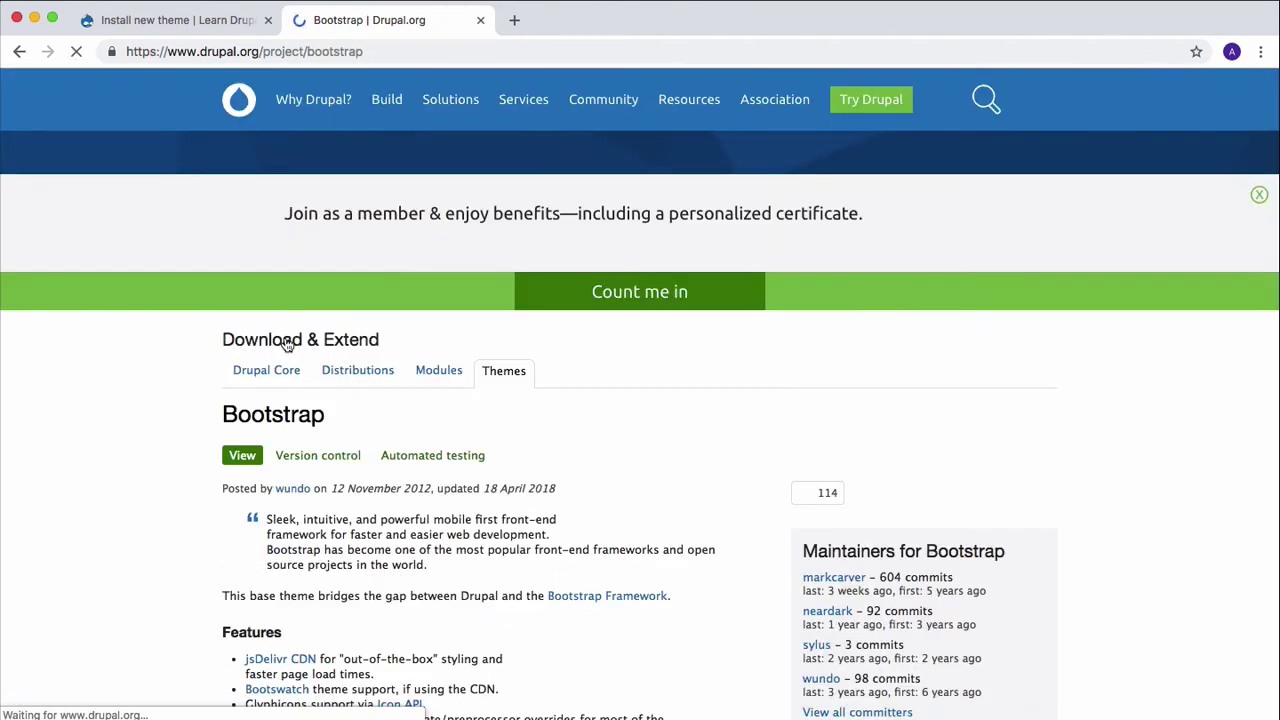
scroll(287, 343, "down", 8)
scroll(287, 343, "down", 4)
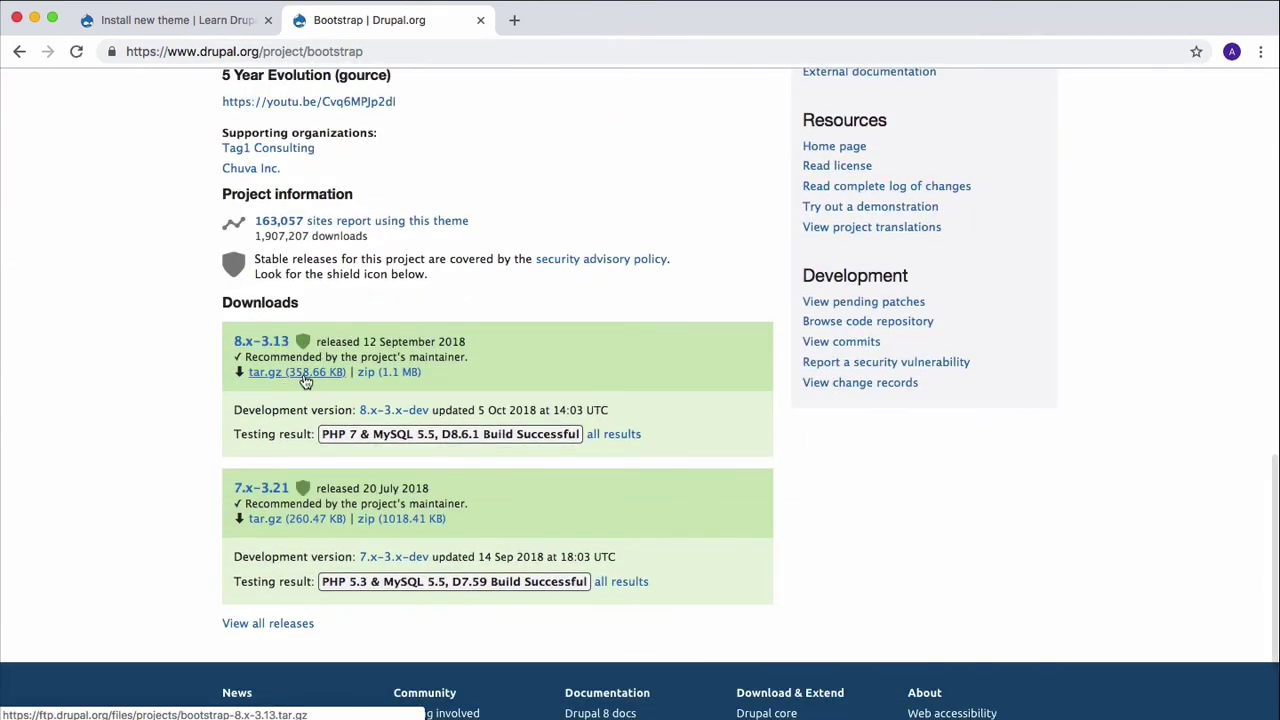
right_click(304, 378)
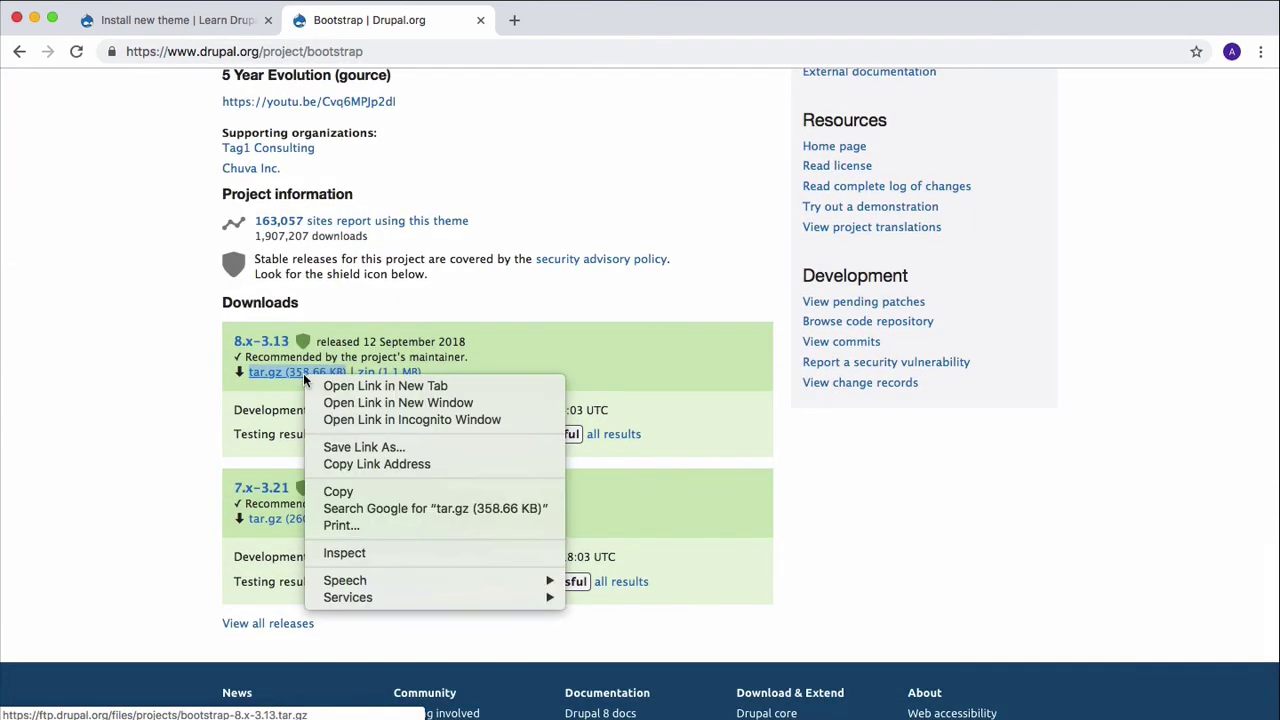
left_click(380, 463)
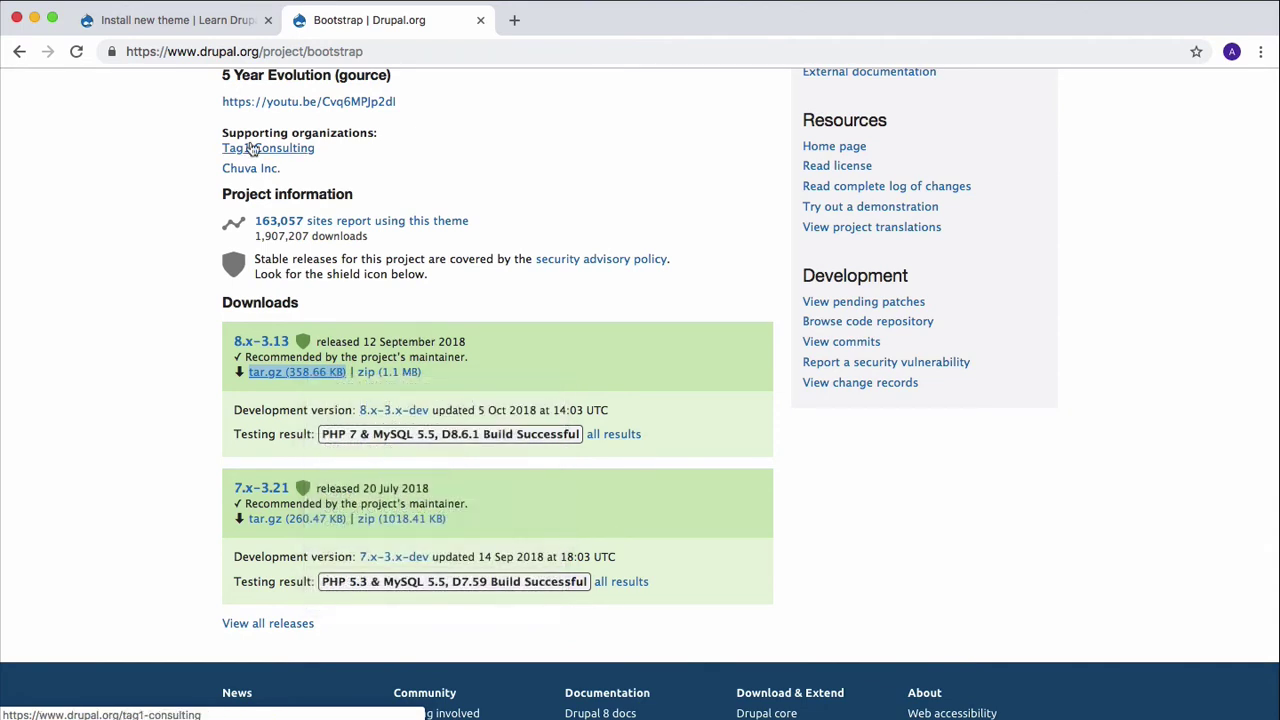
Paste the Bootstrap 8.x-3.13 tar.gz URL into Install from a URL and install it.
left_click(190, 22)
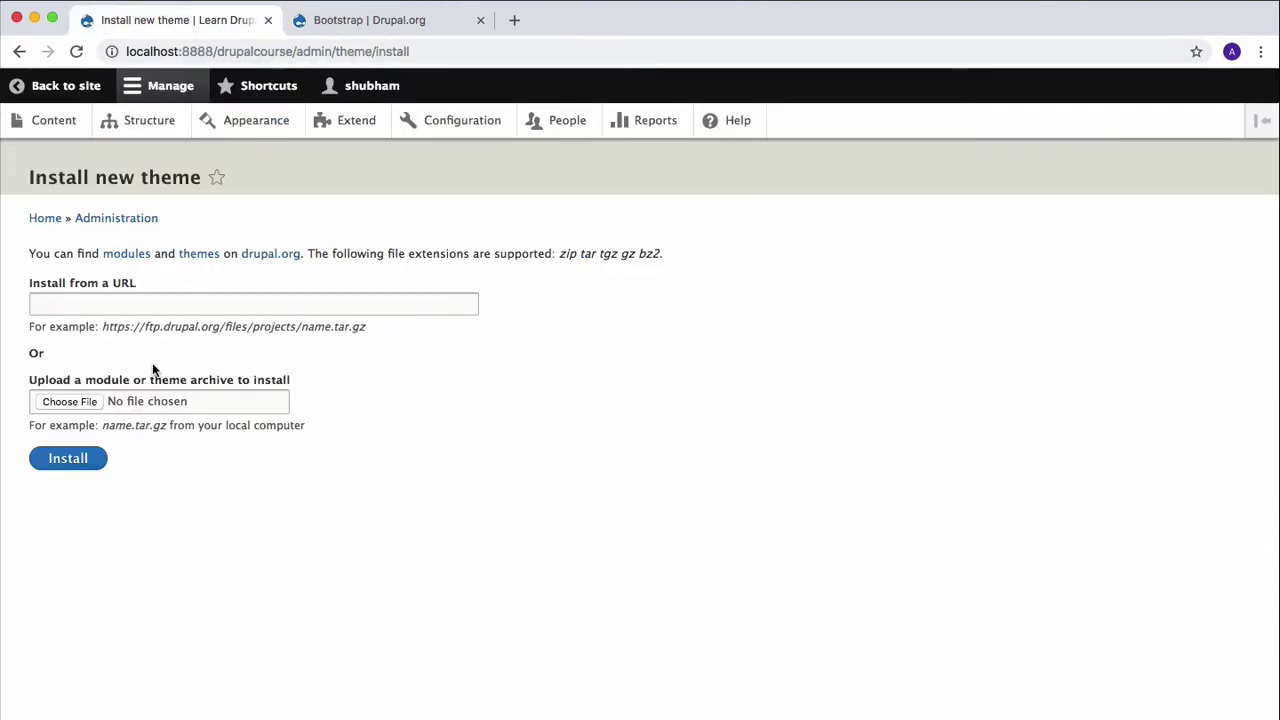
left_click(145, 306)
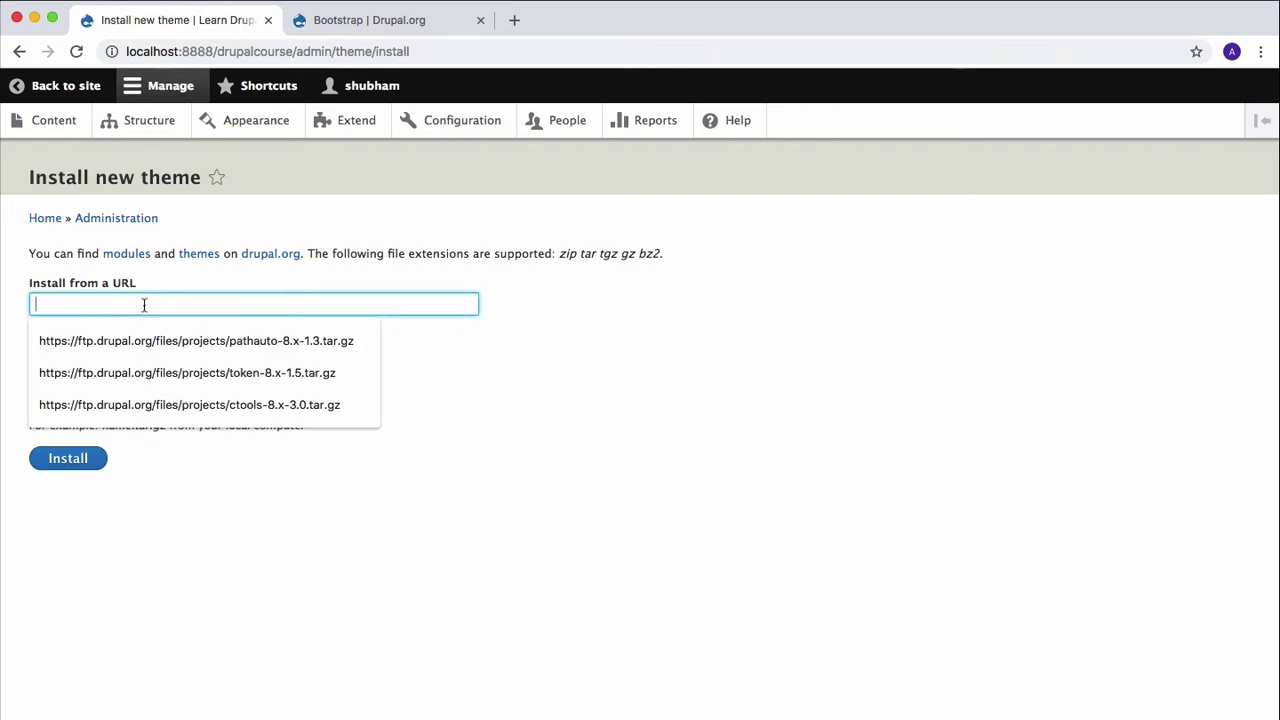
key("super+v")
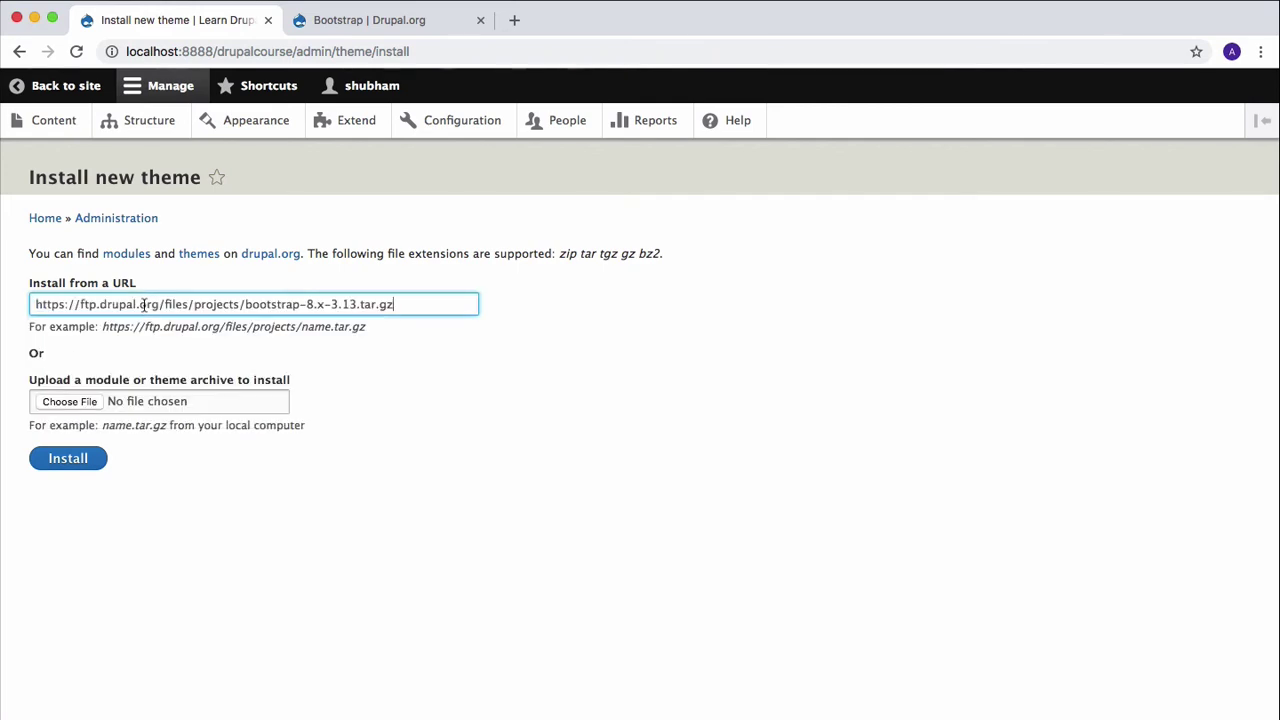
left_click(68, 459)
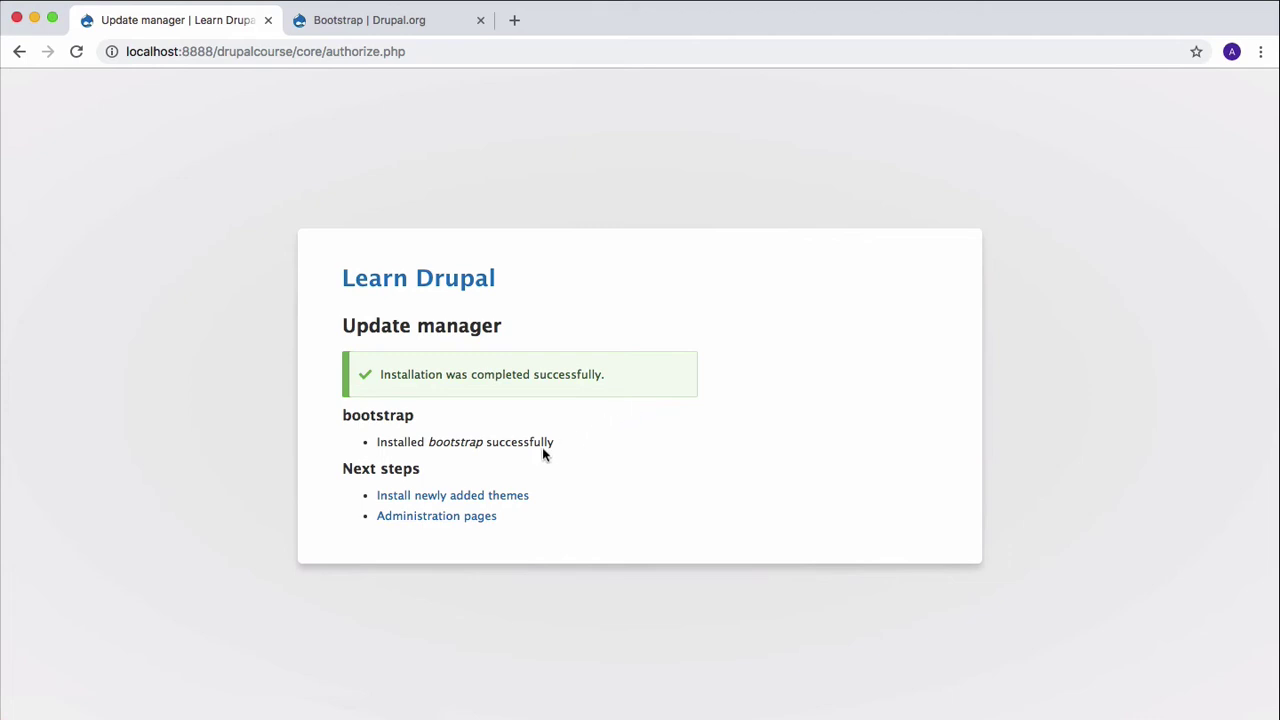
Continue to newly added themes and choose Install and set as default for Bootstrap 8.x-3.13.
left_click(490, 496)
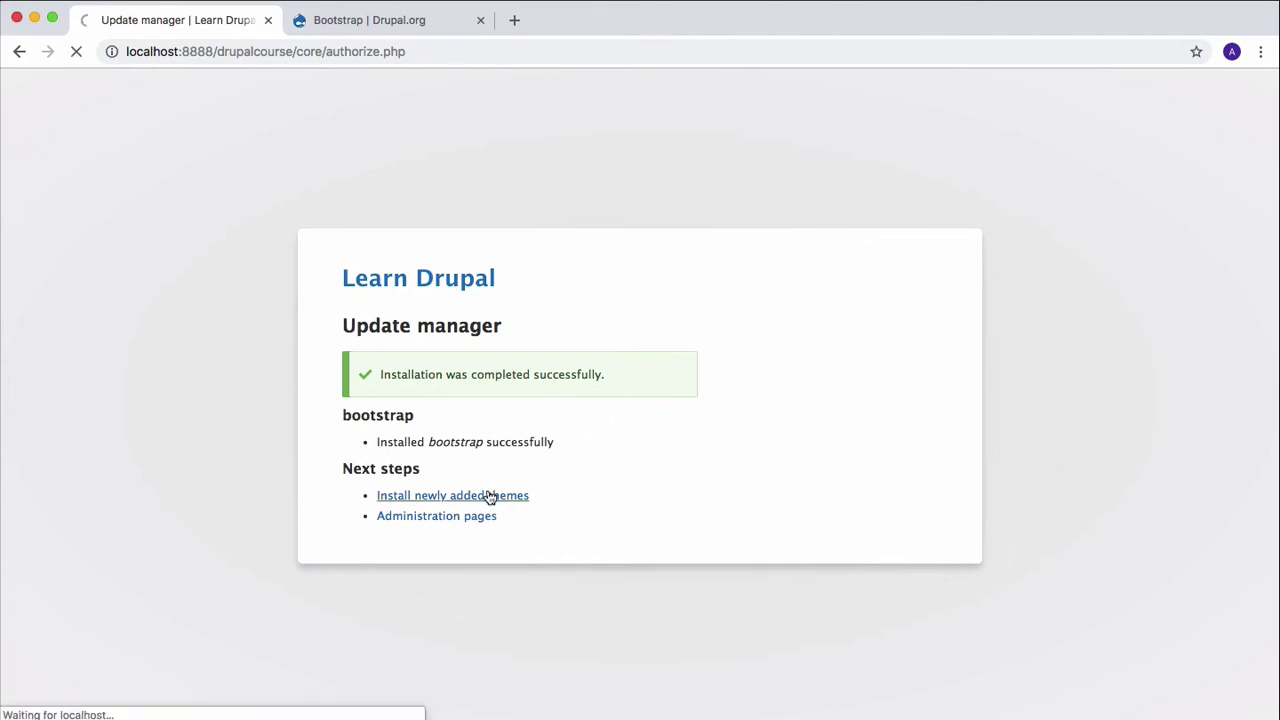
scroll(490, 497, "down", 5)
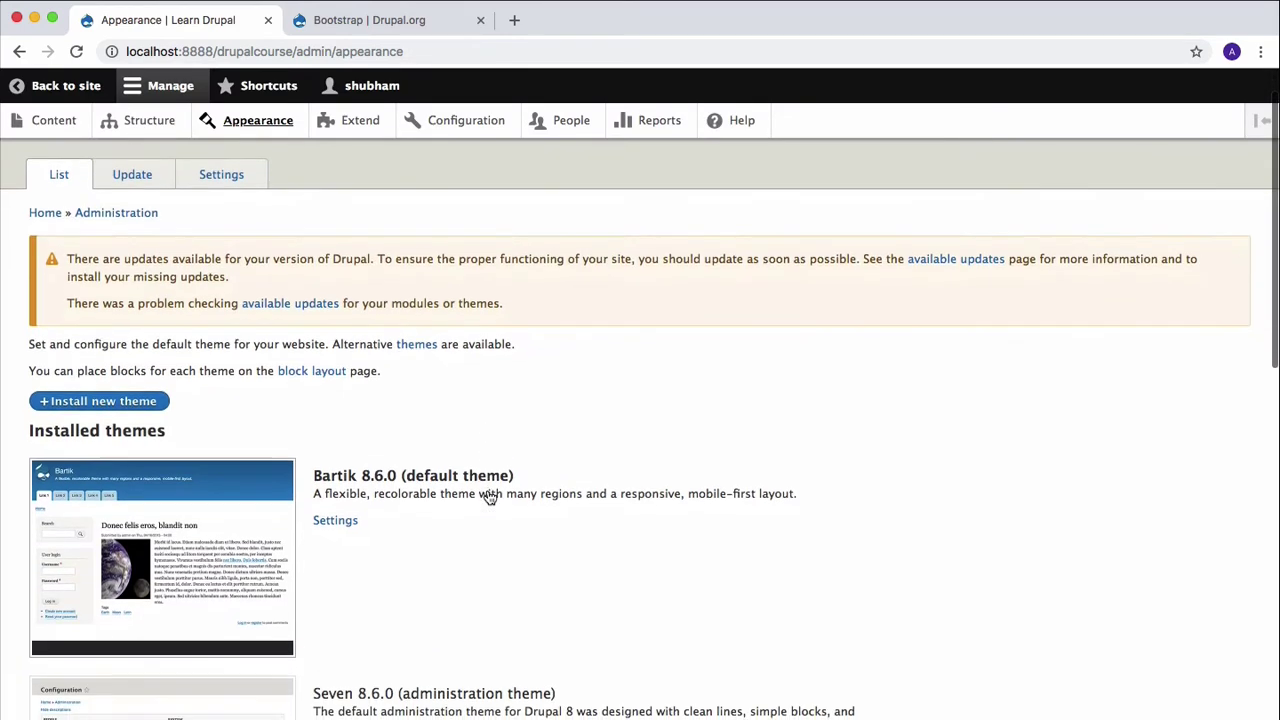
scroll(490, 497, "down", 3)
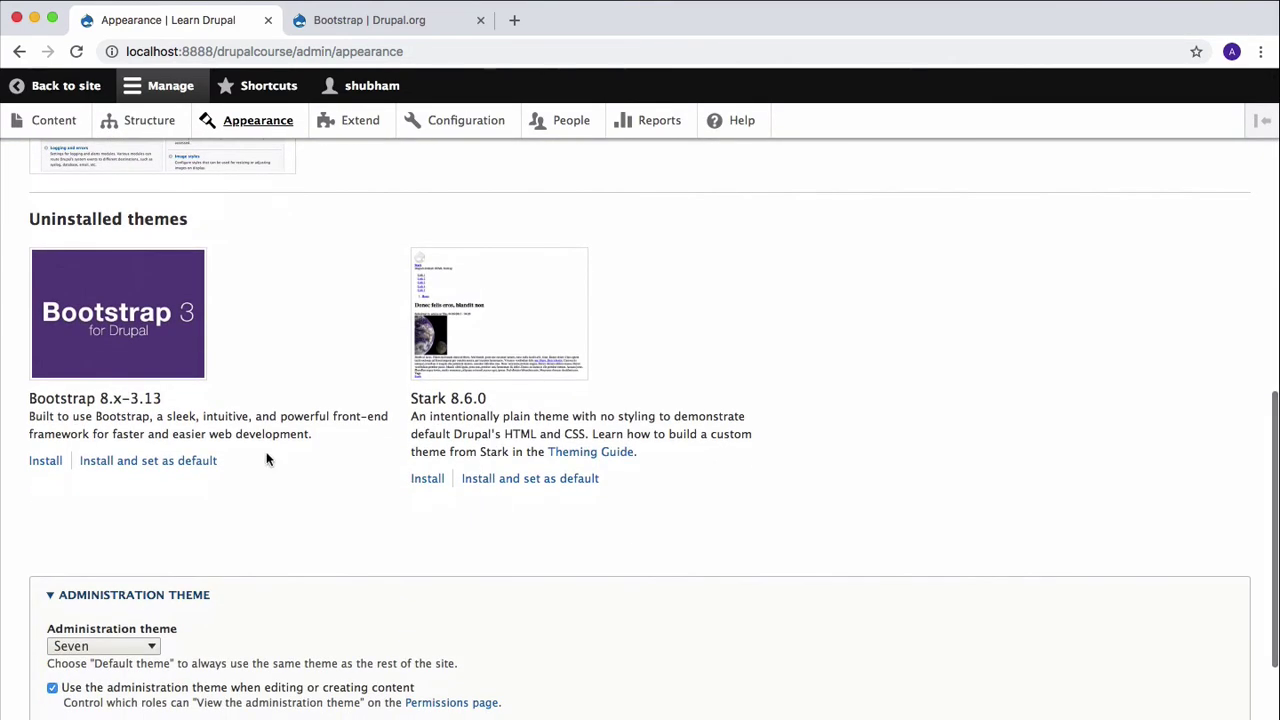
left_click(149, 463)
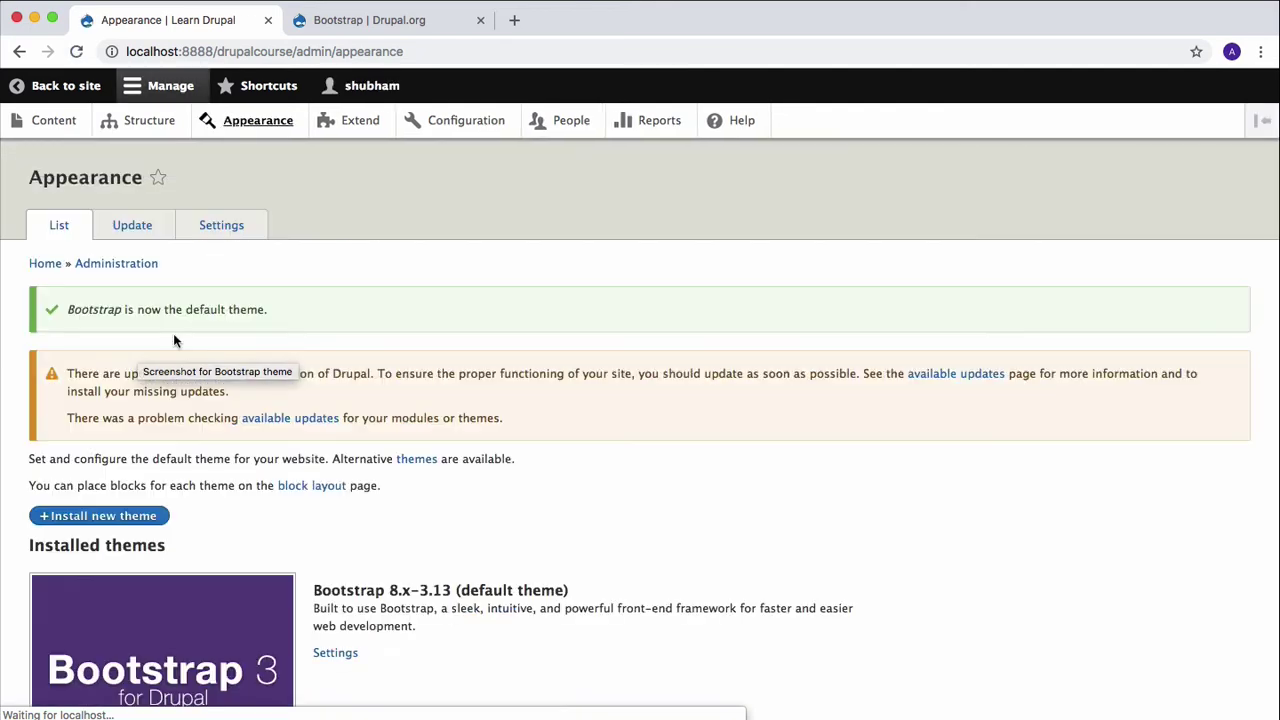
View the Learn Drupal home page in Bootstrap, then return to the Bootstrap drupal.org tab.
left_click(76, 90)
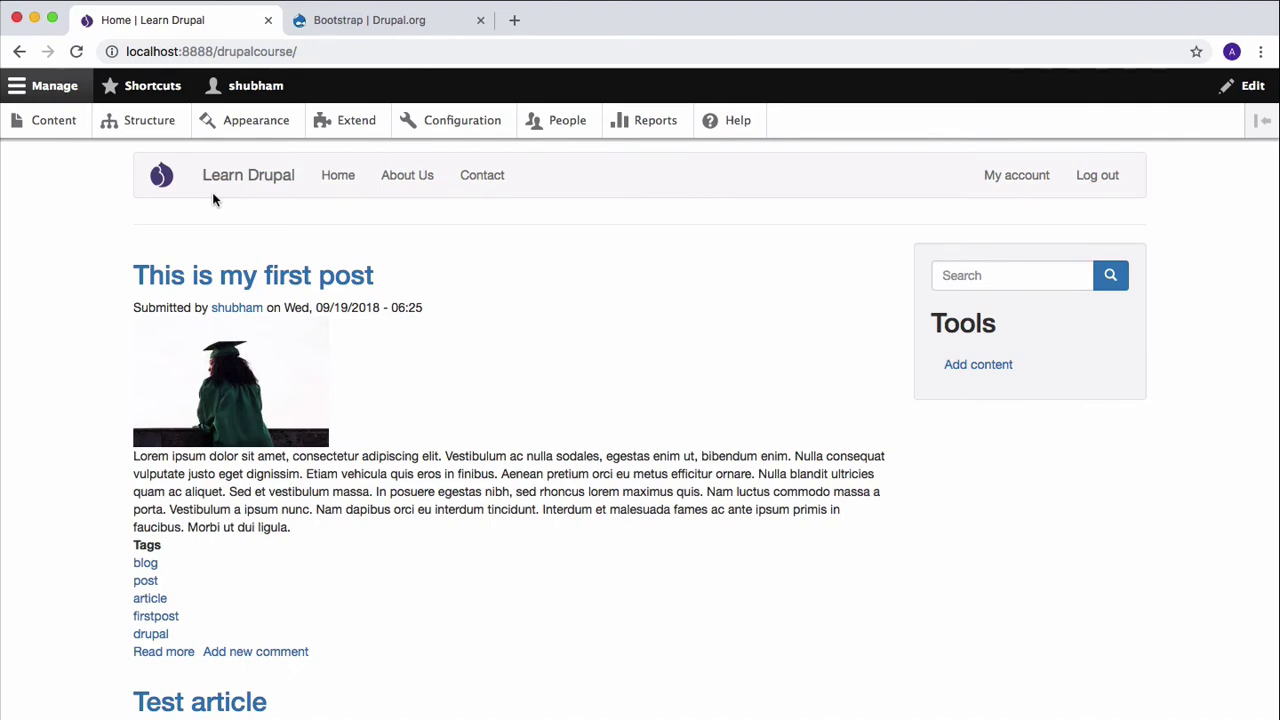
scroll(213, 200, "down", 5)
scroll(213, 200, "up", 5)
left_click(352, 20)
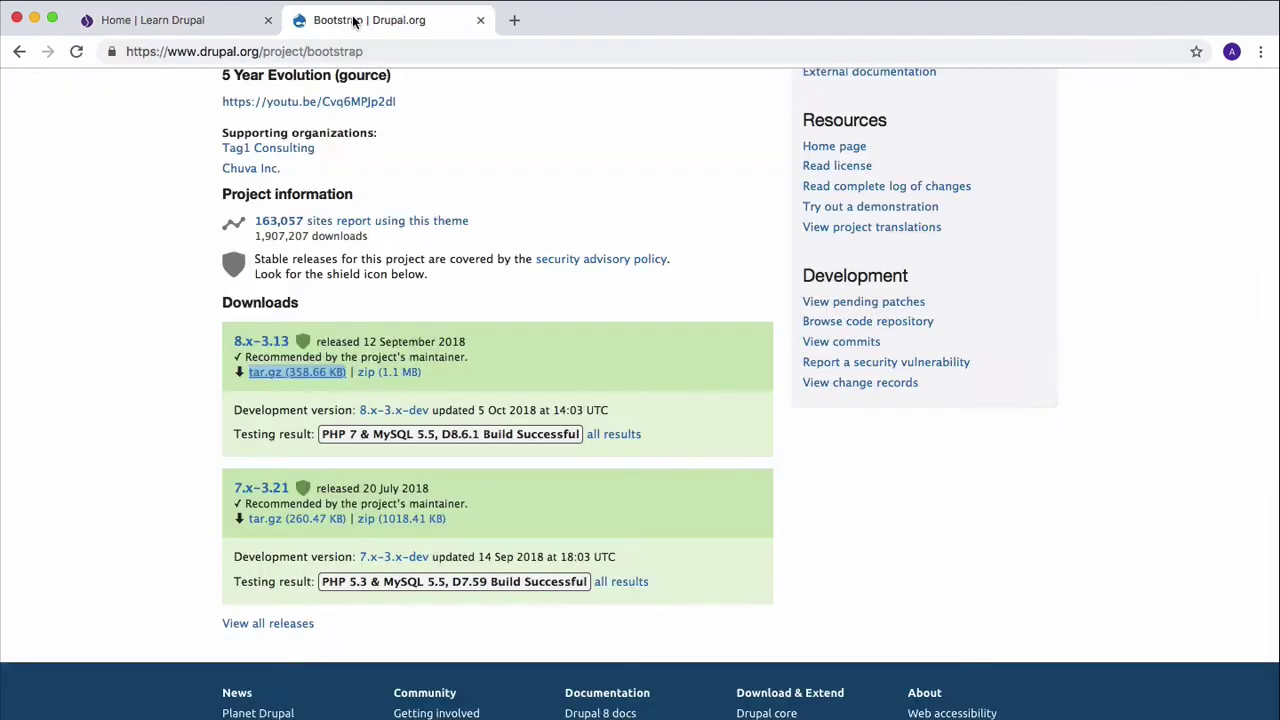
scroll(323, 218, "up", 15)
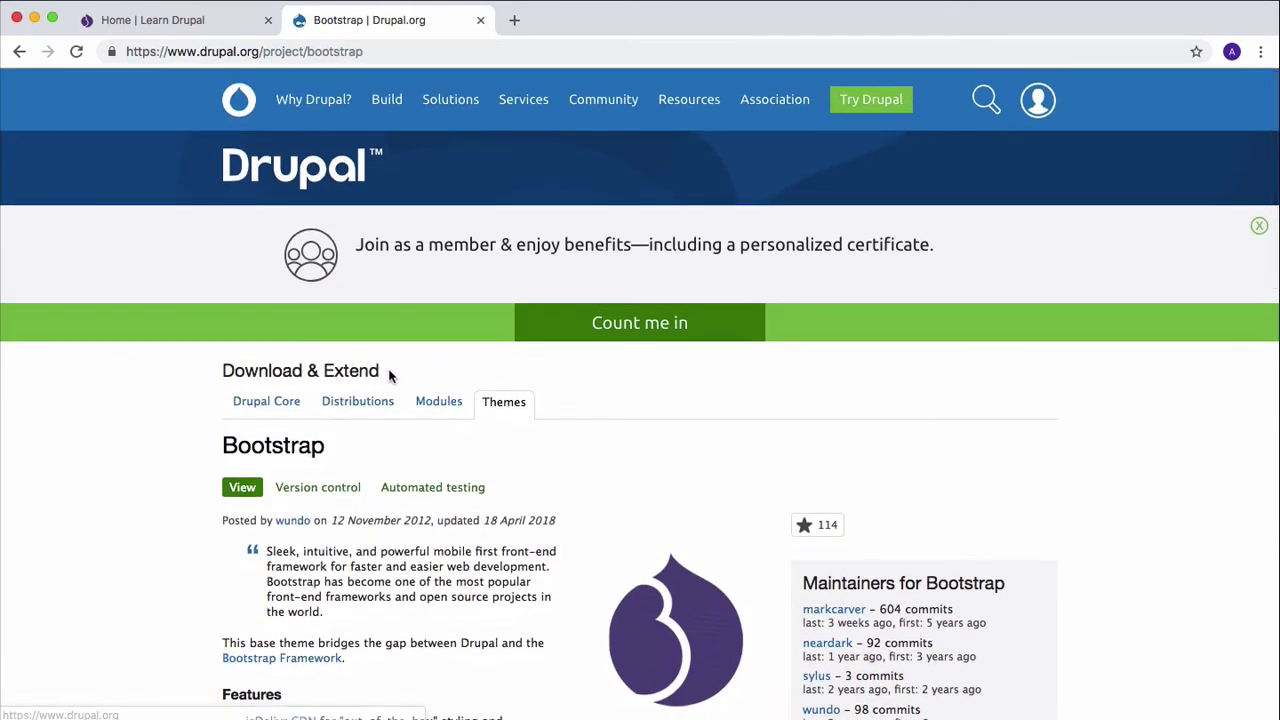
Search drupal.org themes filtered to 8.x, Actively maintained and Under active development.
left_click(510, 410)
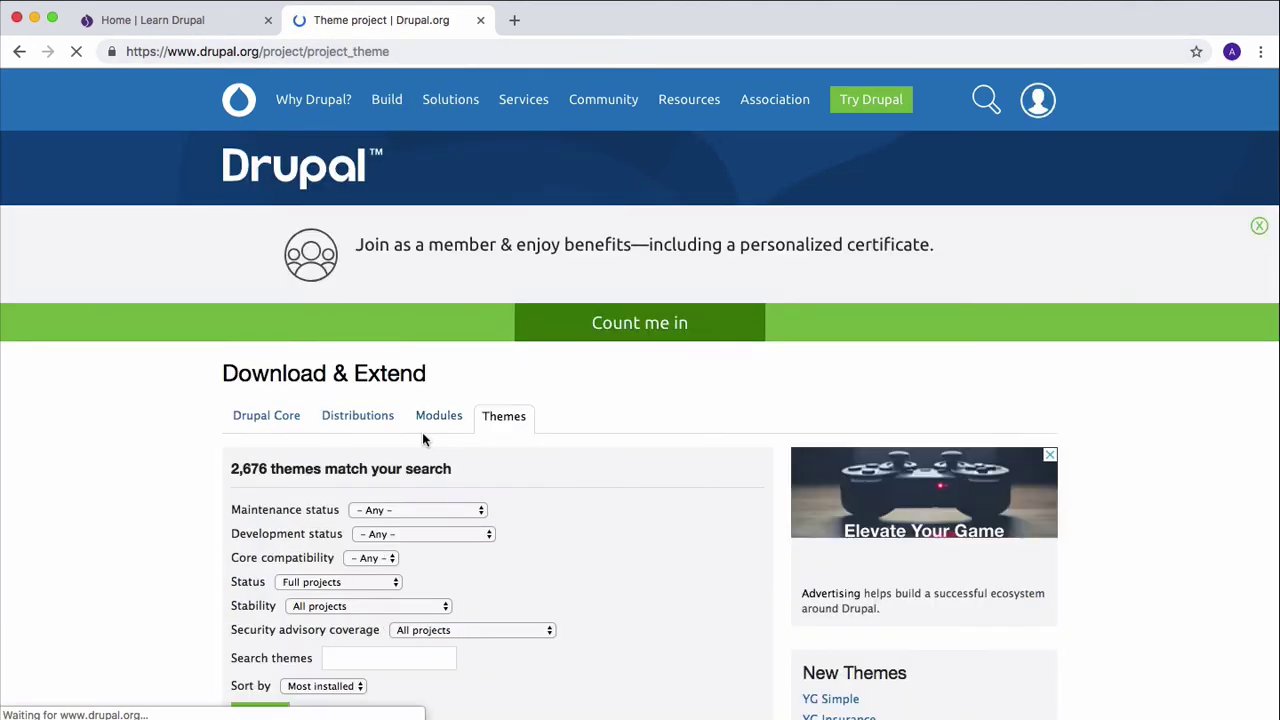
scroll(411, 643, "down", 5)
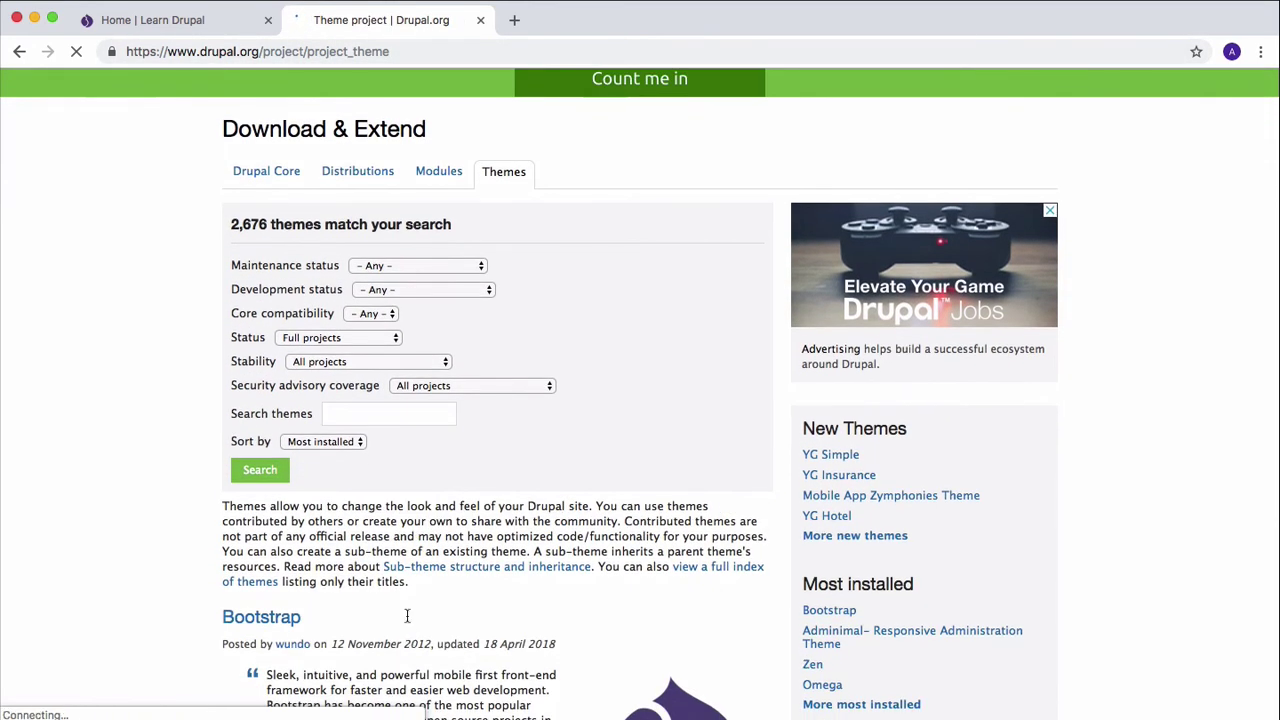
left_click(384, 314)
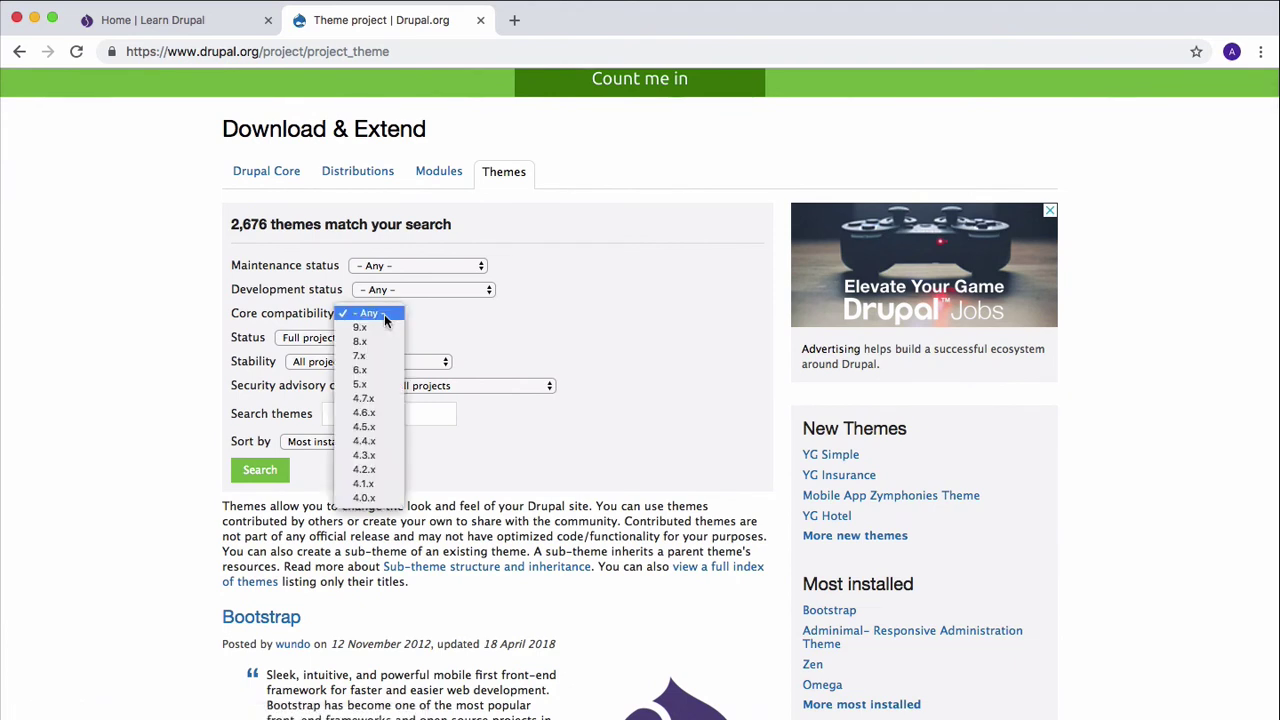
left_click(381, 342)
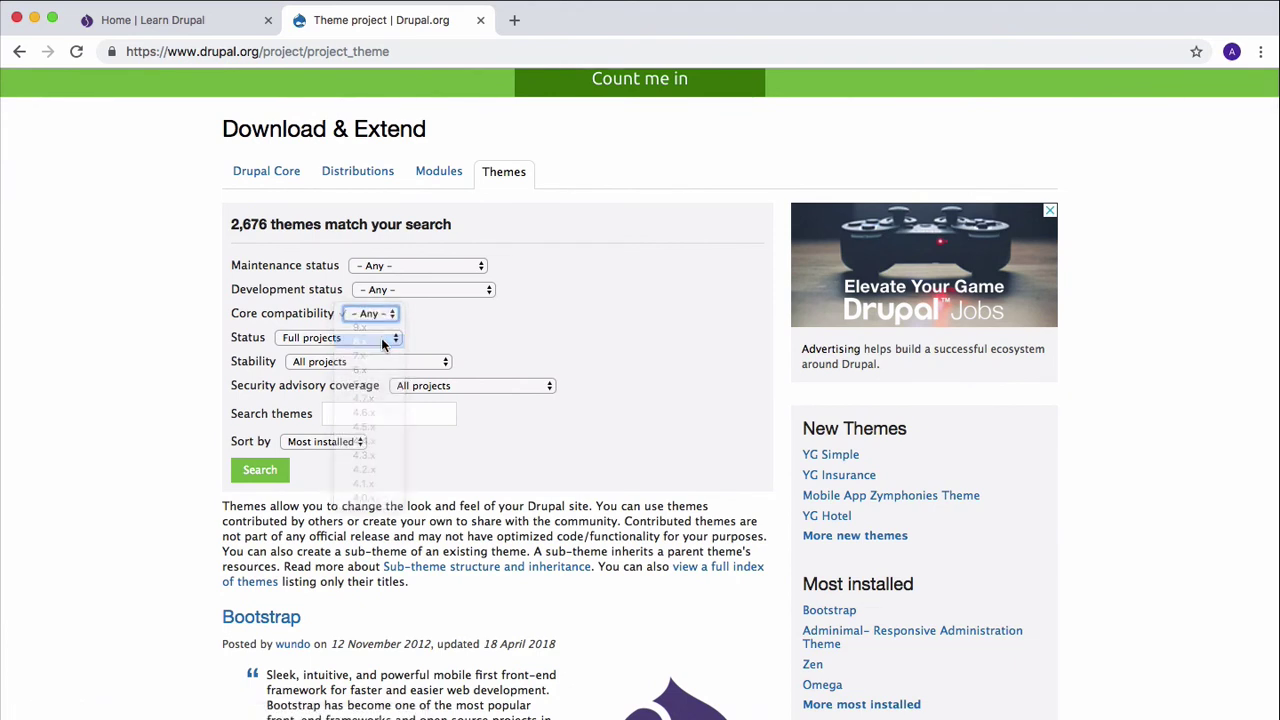
left_click(411, 268)
left_click(414, 279)
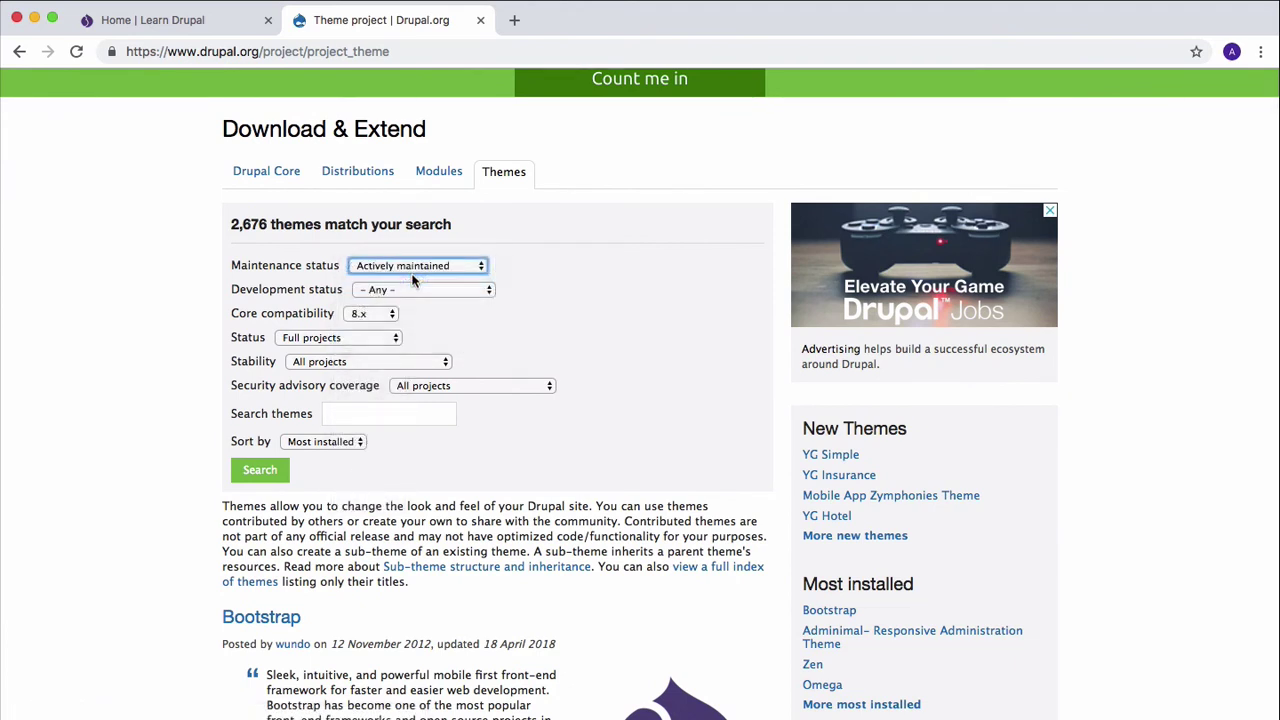
left_click(414, 289)
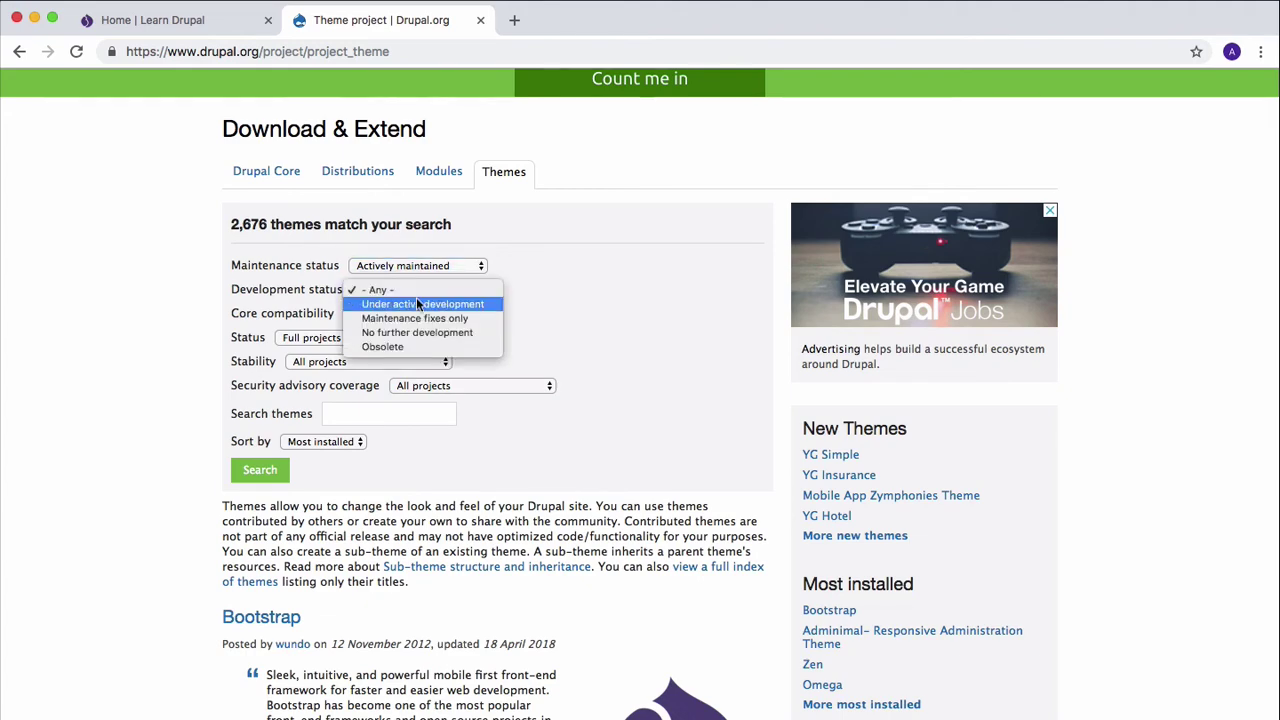
left_click(418, 303)
left_click(262, 470)
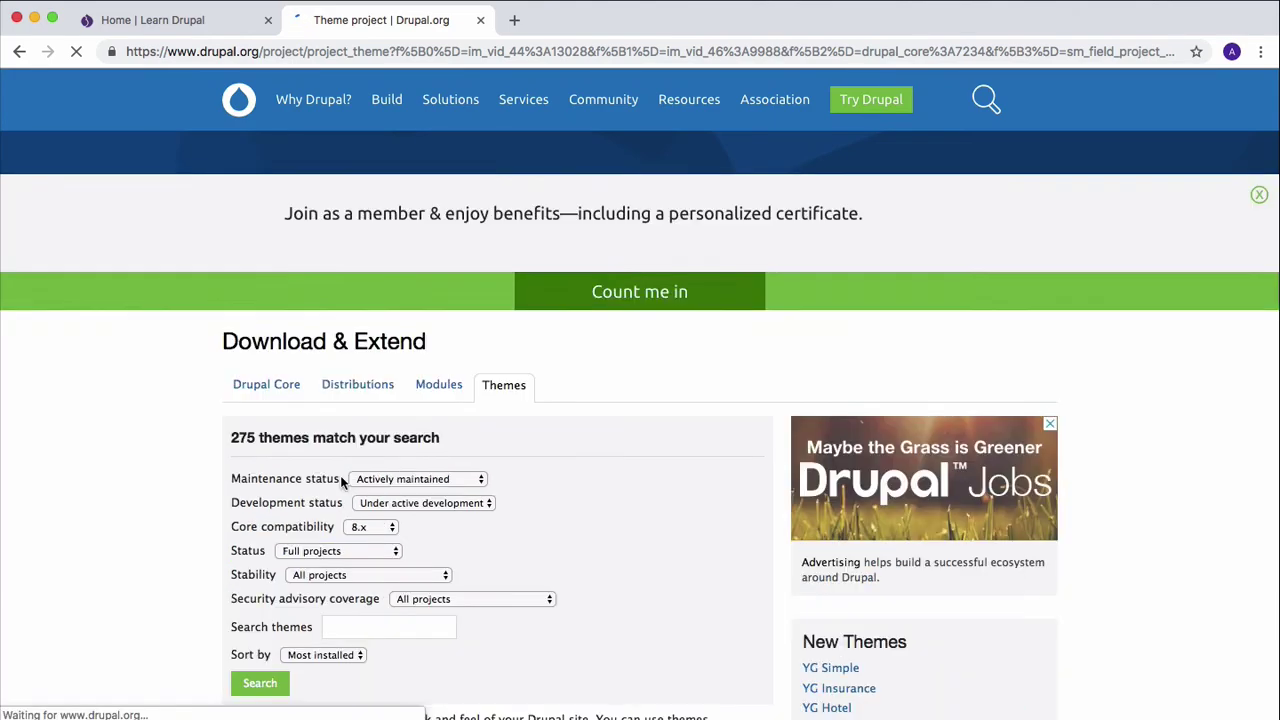
Scroll through the 275 matching themes, including Adminimal, AdaptiveTheme, Danland and Material Admin.
scroll(340, 475, "down", 6)
scroll(340, 482, "down", 10)
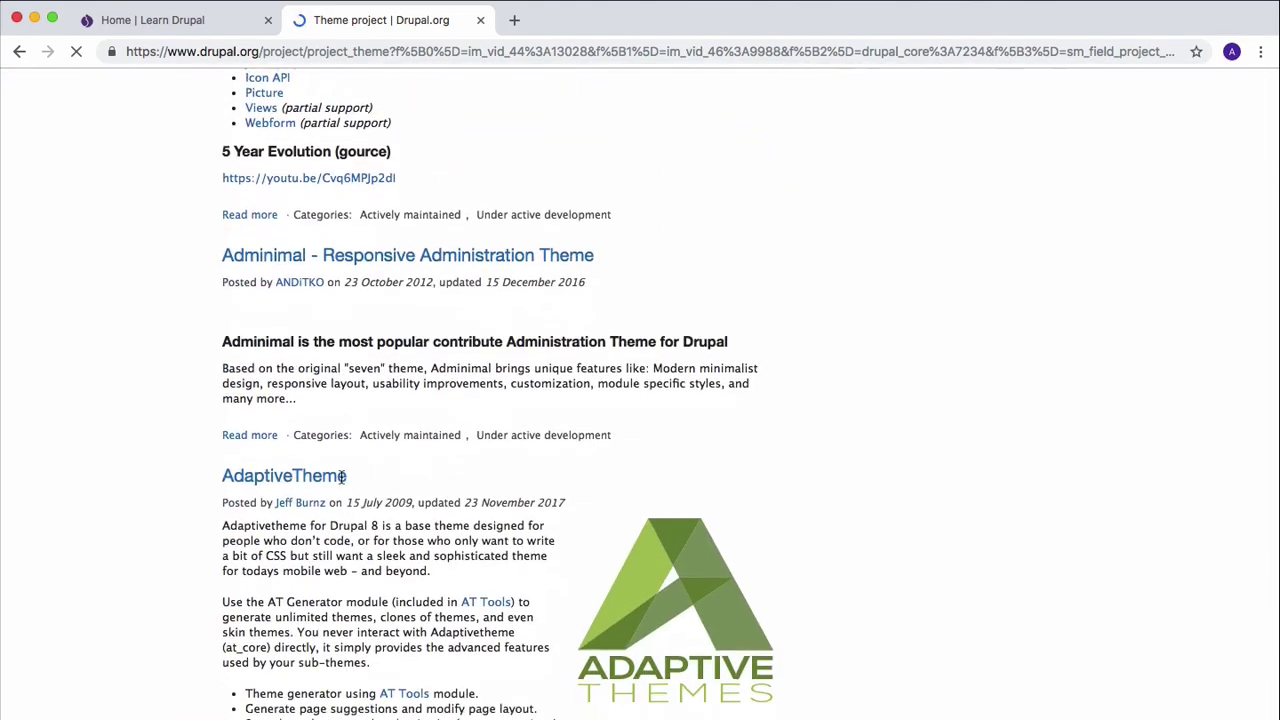
scroll(340, 482, "down", 7)
scroll(340, 482, "up", 12)
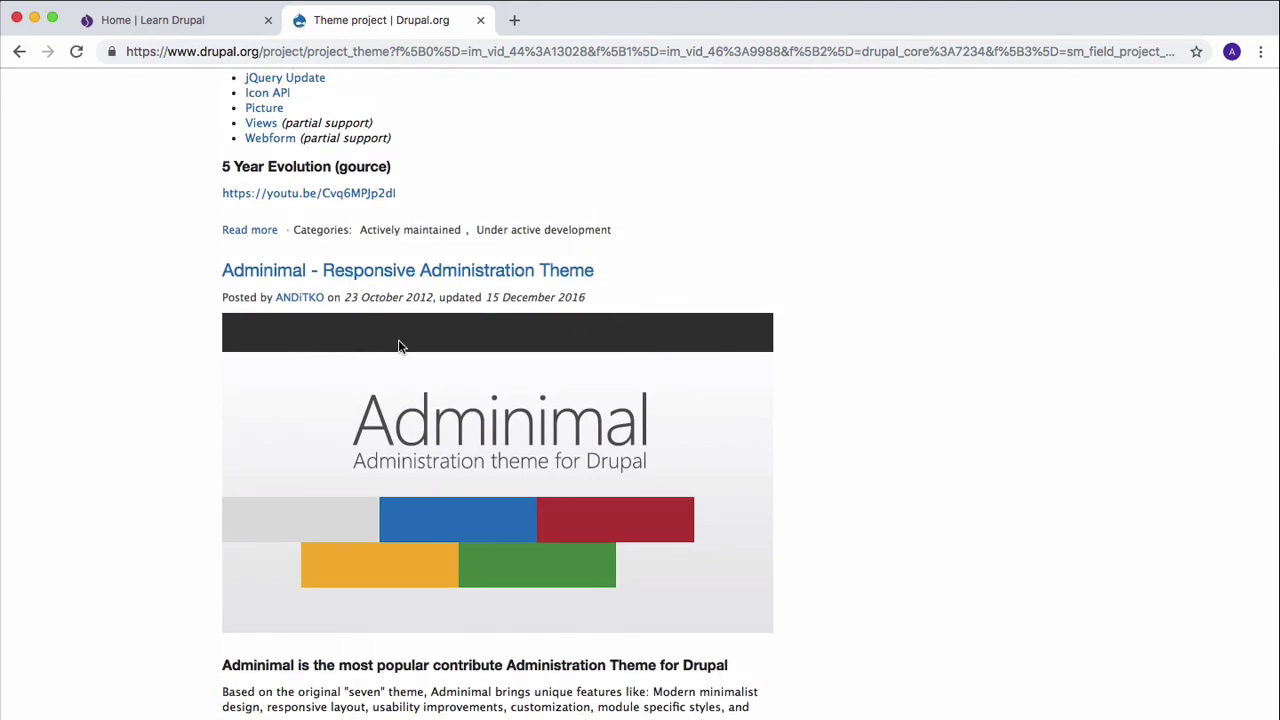
scroll(400, 310, "down", 15)
scroll(399, 341, "down", 10)
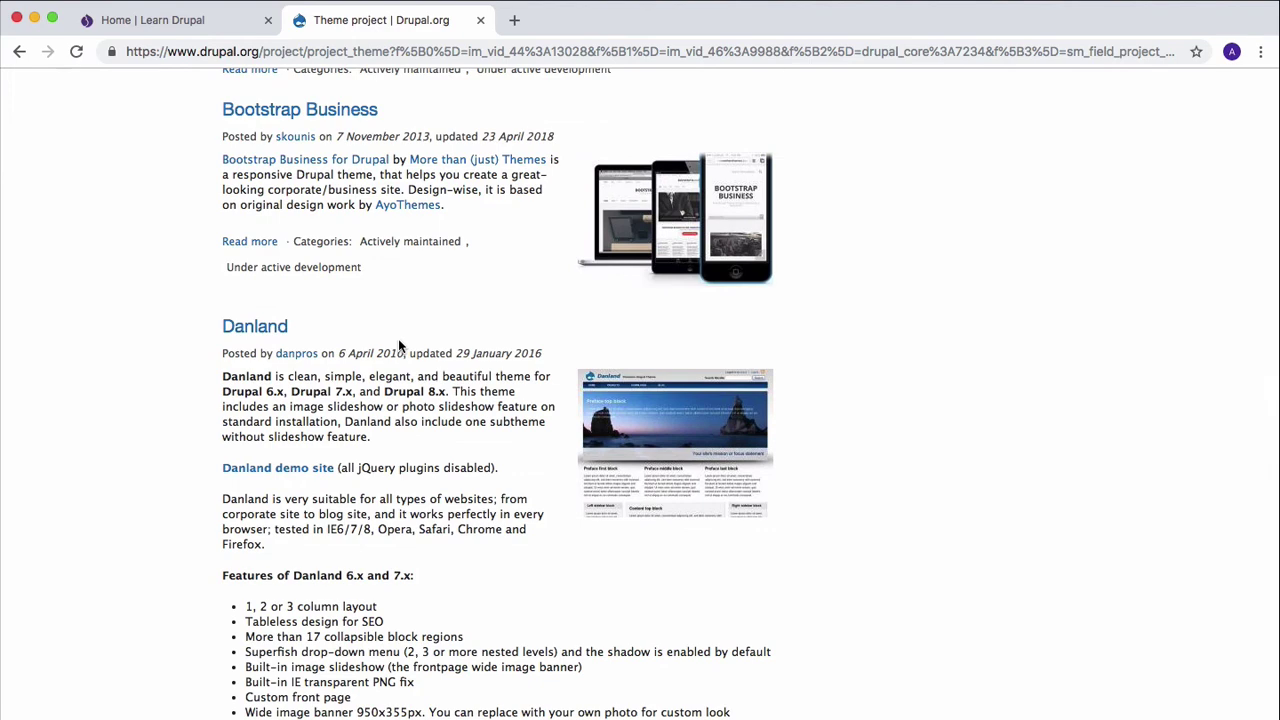
scroll(398, 346, "down", 5)
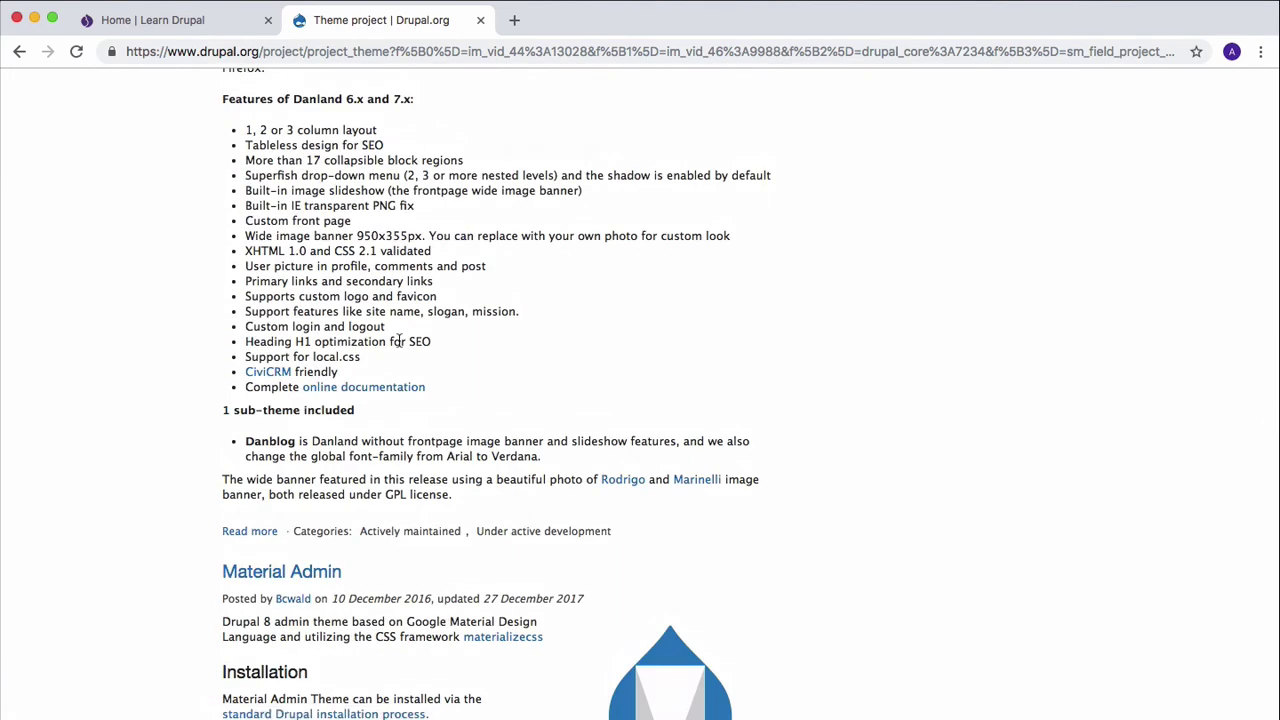